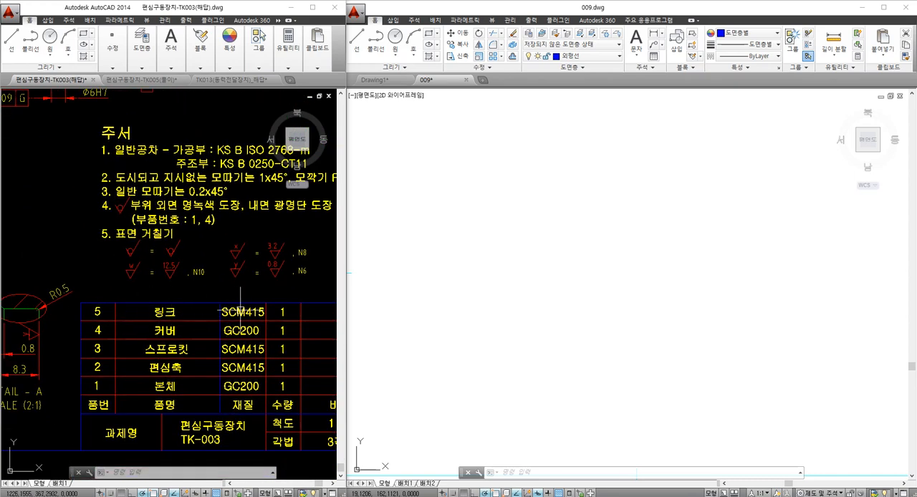
- In 009.dwg, draw a horizontal and a vertical construction line crossing at one point as centre lines for the link
mouse_move(234, 285)
middle_down()
mouse_move(234, 306)
mouse_move(205, 317)
mouse_move(256, 352)
middle_up()
middle_drag(141, 189, 221, 329)
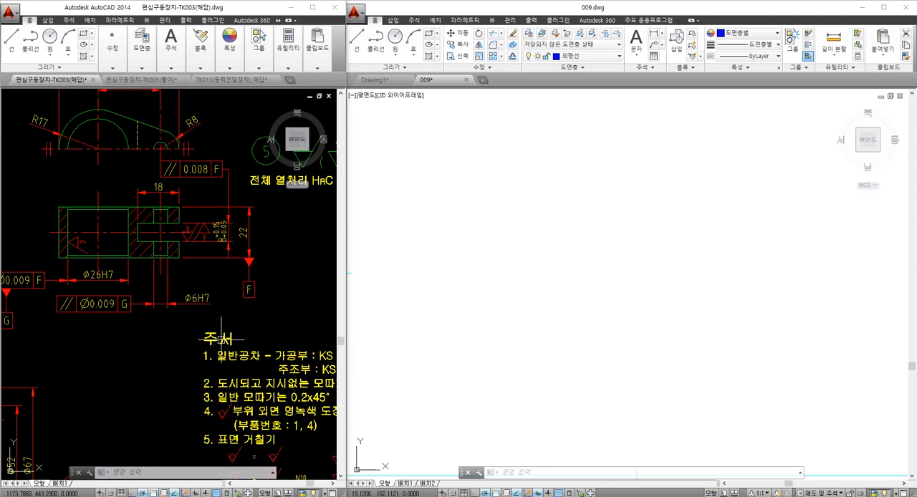
mouse_move(184, 306)
middle_down()
mouse_move(265, 363)
mouse_move(247, 372)
mouse_move(152, 319)
middle_up()
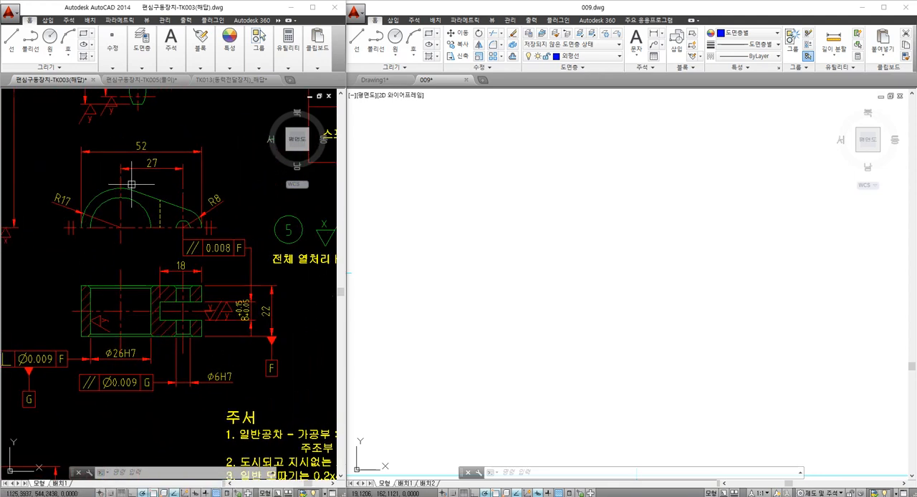
mouse_move(248, 279)
middle_down()
mouse_move(123, 279)
mouse_move(198, 289)
mouse_move(268, 273)
middle_up()
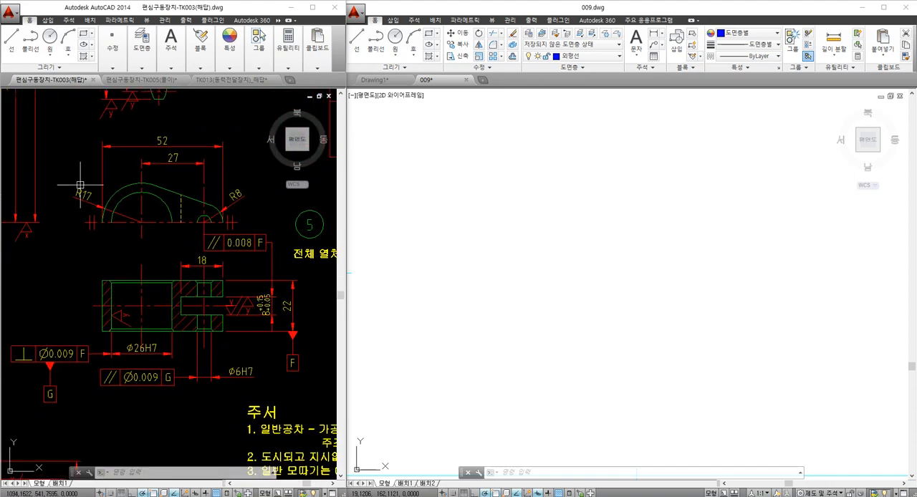
click(497, 282)
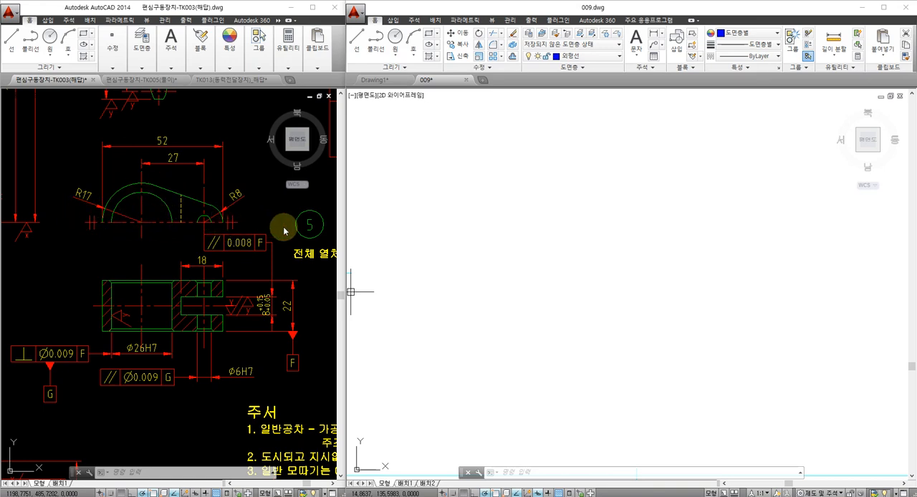
click(455, 255)
click(458, 255)
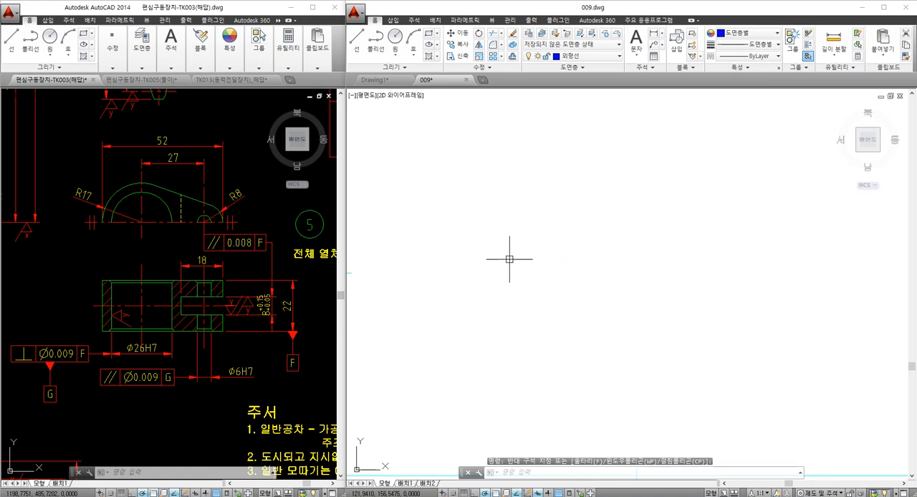
text(xl)
key(Return)
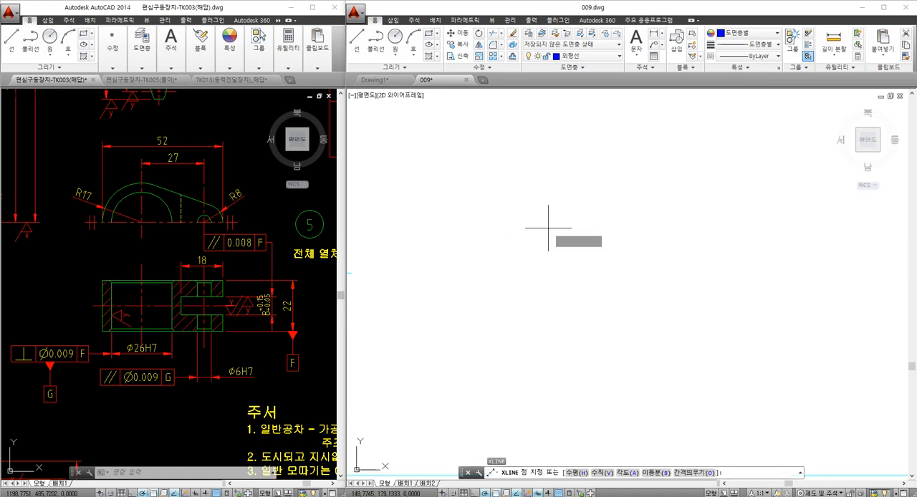
click(548, 227)
click(548, 247)
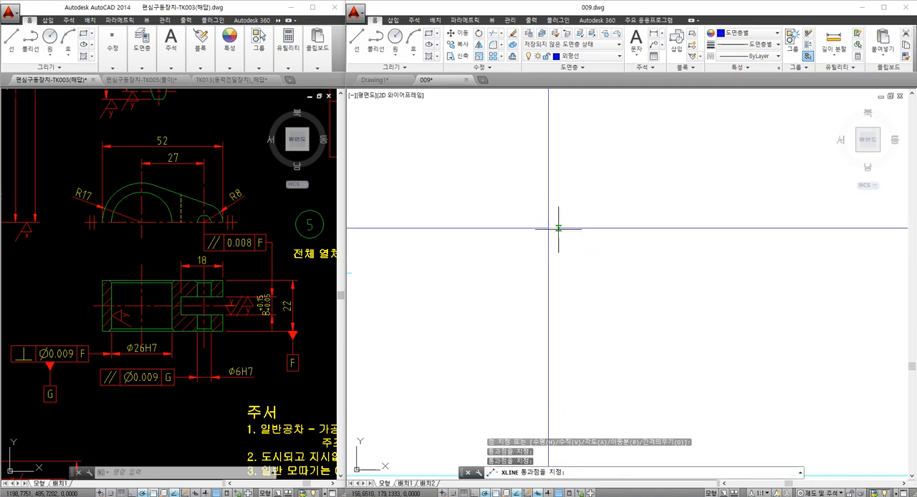
click(558, 230)
key(Escape)
- Draw a circle of diameter 26 centred on the intersection of the two construction lines
mouse_move(555, 221)
middle_down()
mouse_move(532, 240)
mouse_move(522, 298)
mouse_move(501, 319)
middle_up()
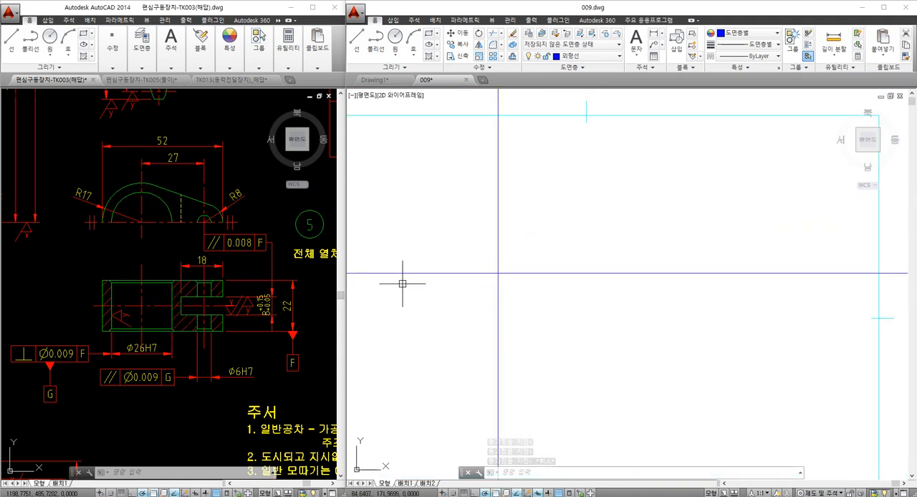
middle_drag(462, 268, 471, 291)
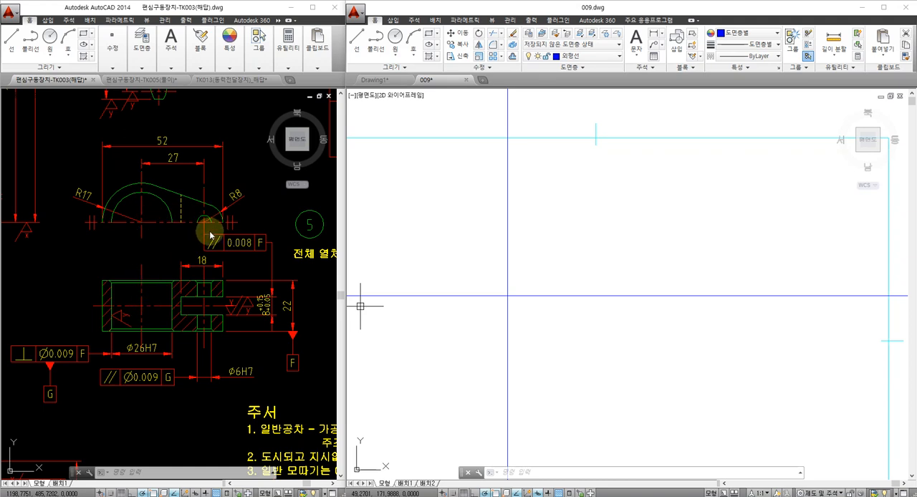
scroll(523, 260, down, 2)
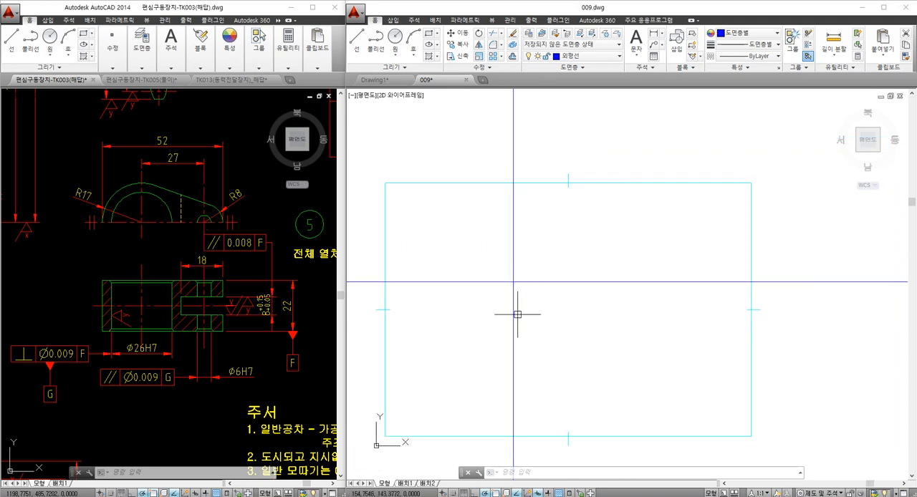
scroll(518, 314, up, 5)
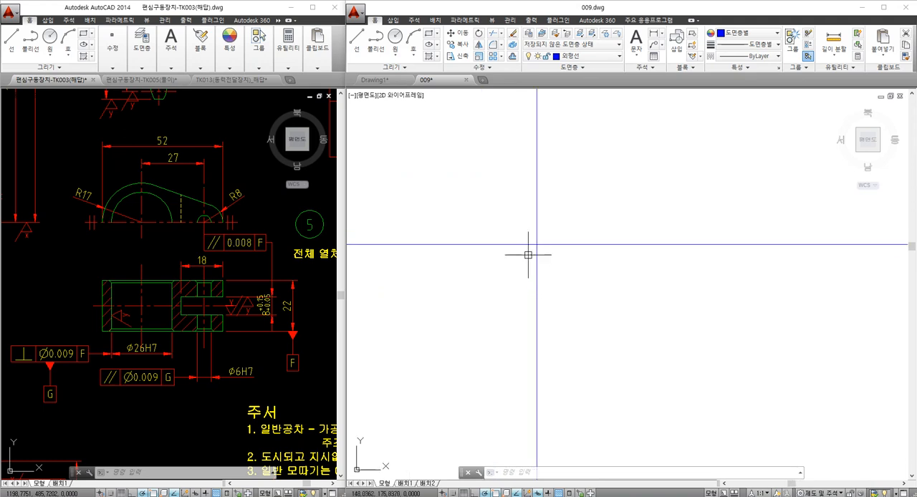
key(Return)
click(536, 245)
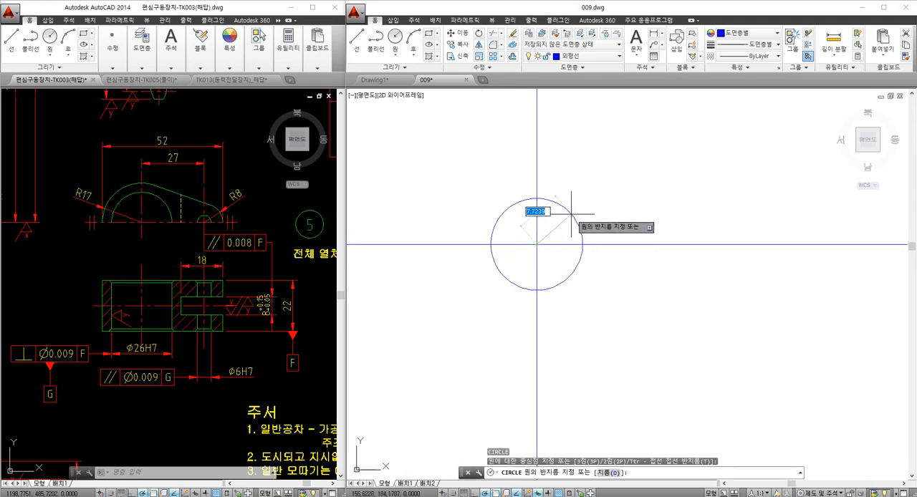
text(d)
key(Return)
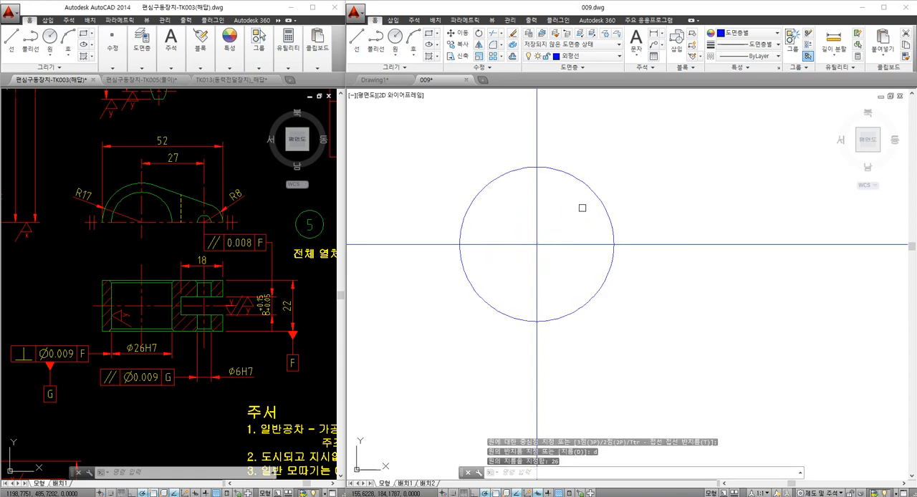
- Add a diameter dimension to the circle, placed inside it toward the upper right
text(ddi)
key(Return)
click(588, 186)
click(583, 193)
scroll(572, 206, down, 1)
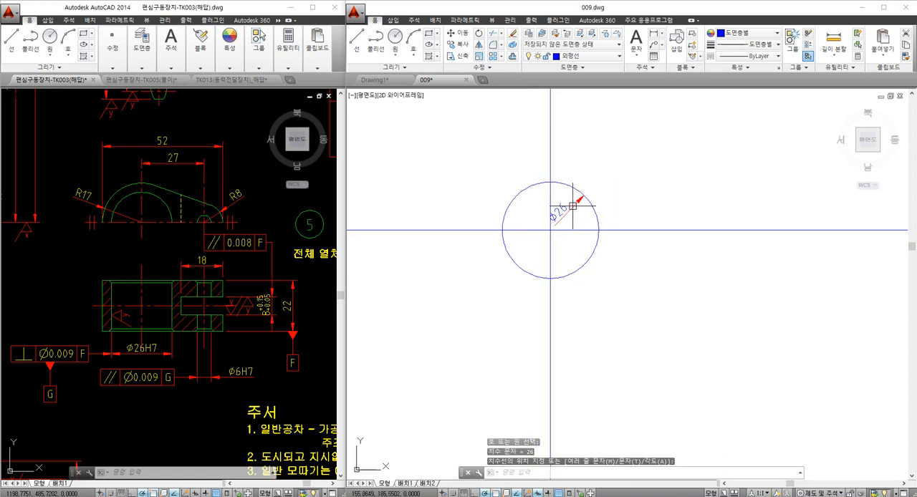
- Draw a circle of radius 17 concentric with the diameter 26 circle
middle_drag(549, 206, 531, 244)
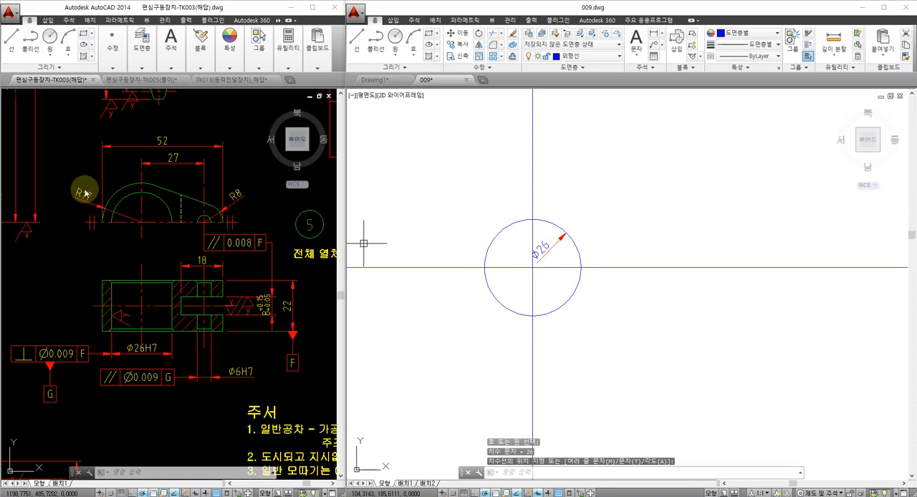
text(c)
key(Return)
click(531, 267)
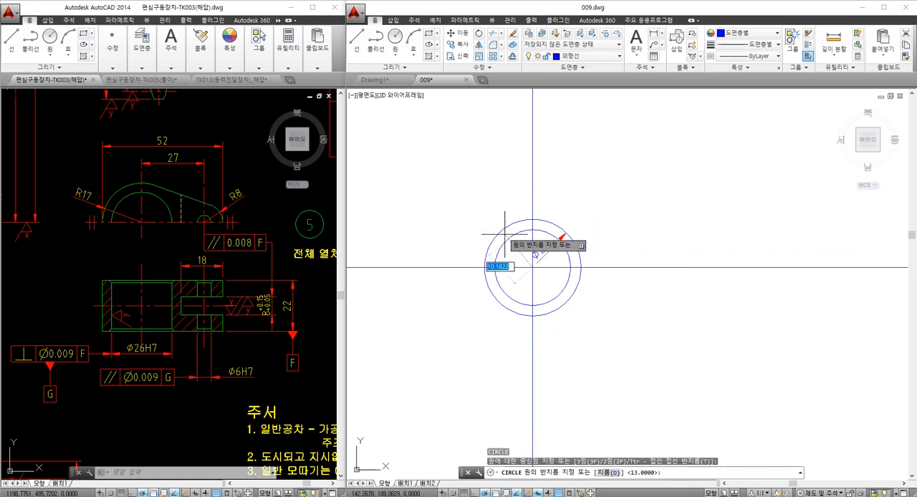
text(17)
key(Return)
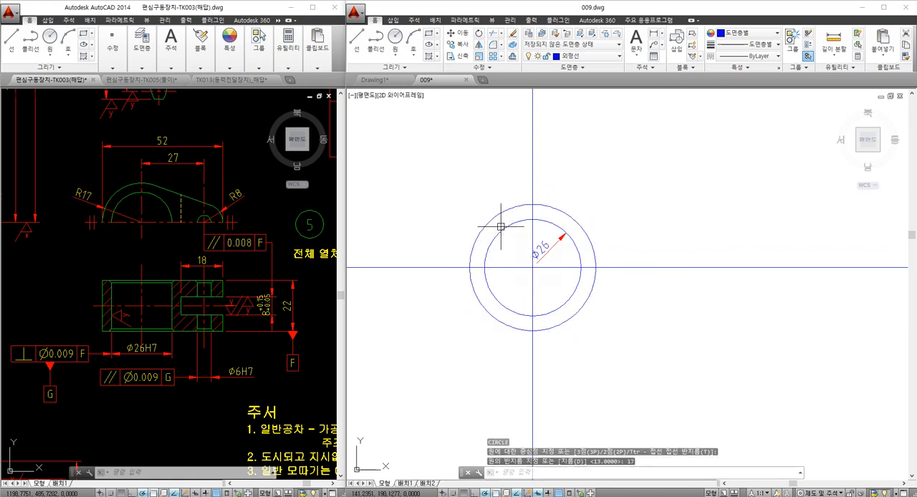
- Offset the vertical construction line 27 to the right of the circles' centre
middle_drag(507, 235, 447, 237)
text(o)
key(Return)
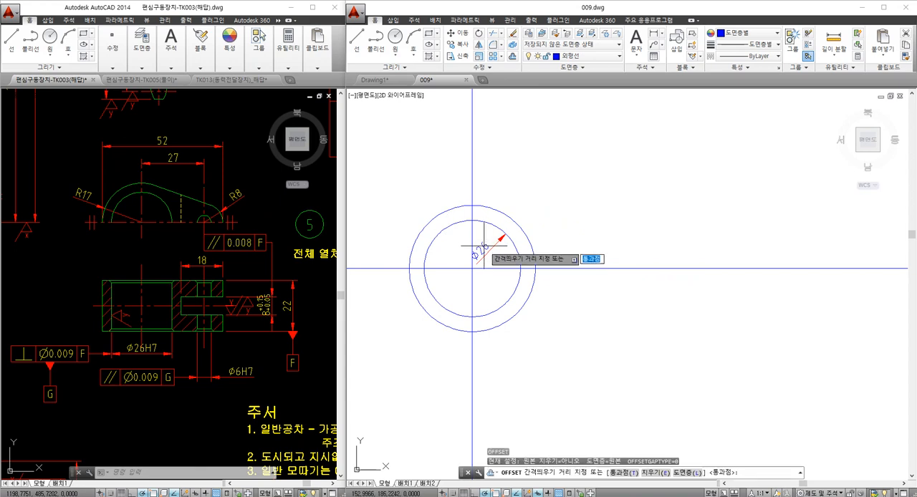
text(27)
key(Return)
click(470, 290)
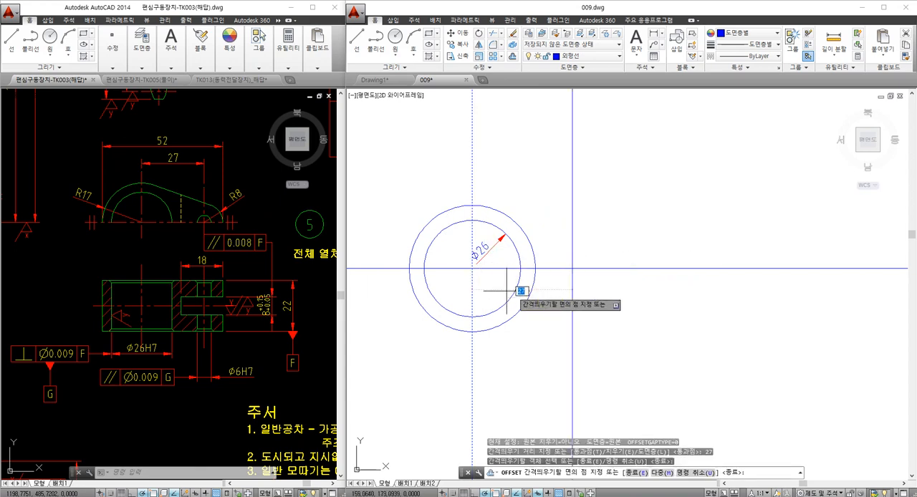
click(560, 277)
key(Escape)
- Draw a circle of diameter 6 where the offset vertical line crosses the horizontal construction line
text(c)
key(Return)
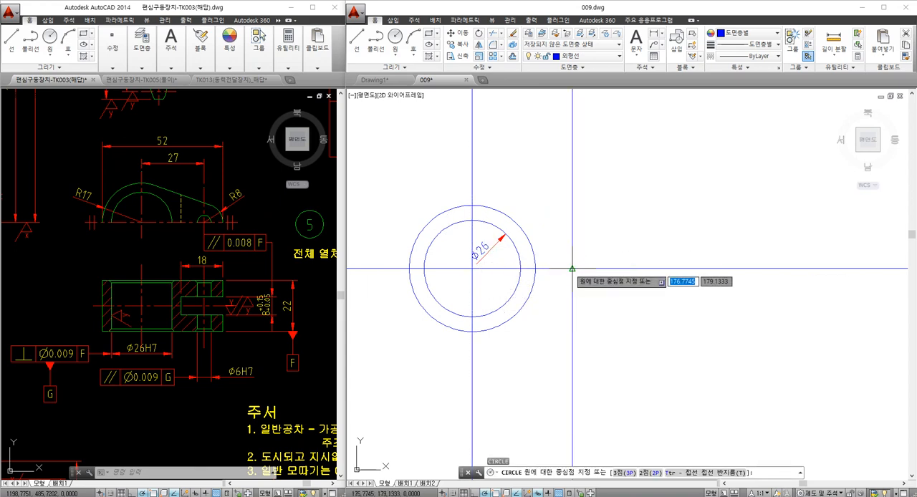
click(572, 270)
text(d)
key(Return)
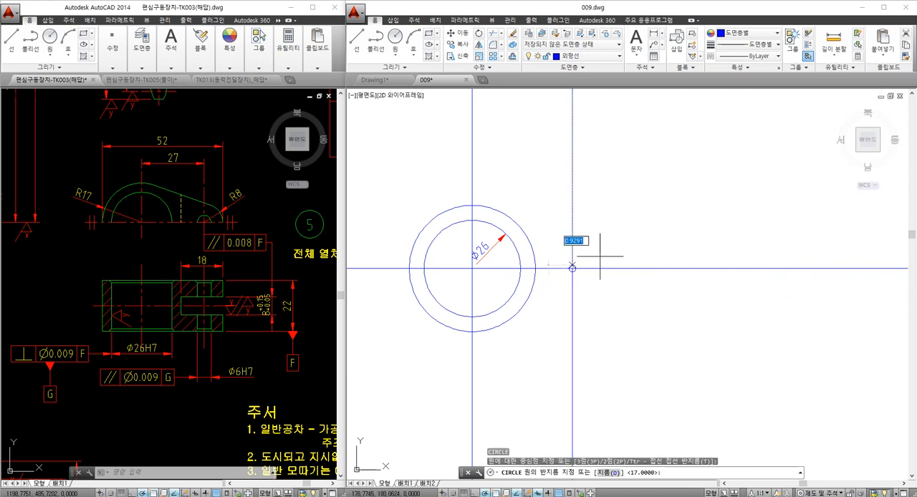
text(6)
key(Return)
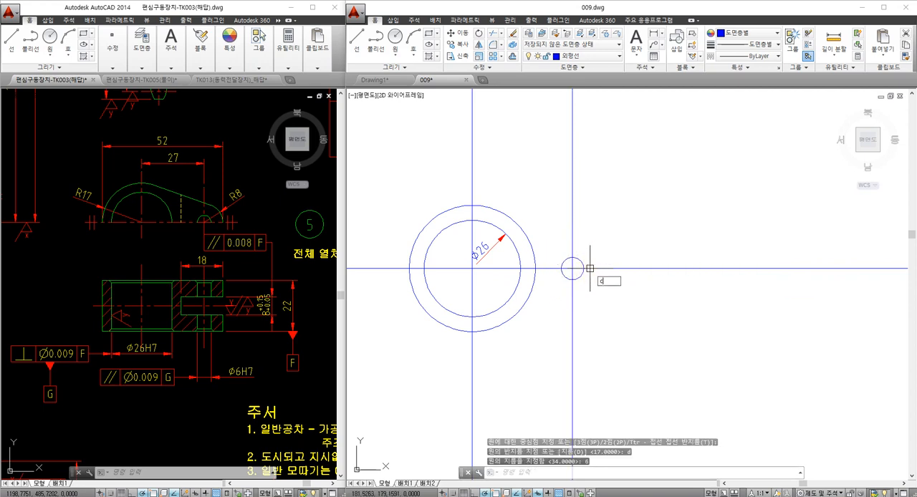
- Draw a circle of radius 8 concentric with the diameter 6 circle
text(c)
key(Return)
click(573, 269)
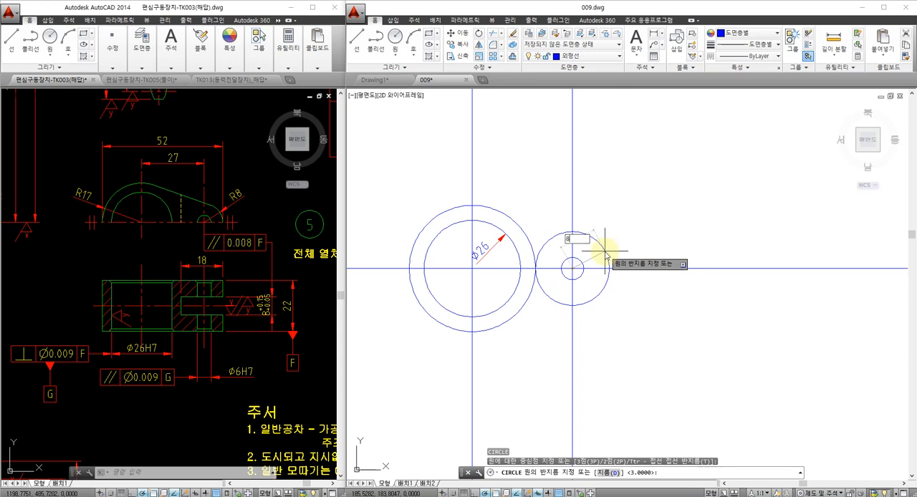
text(8)
key(Return)
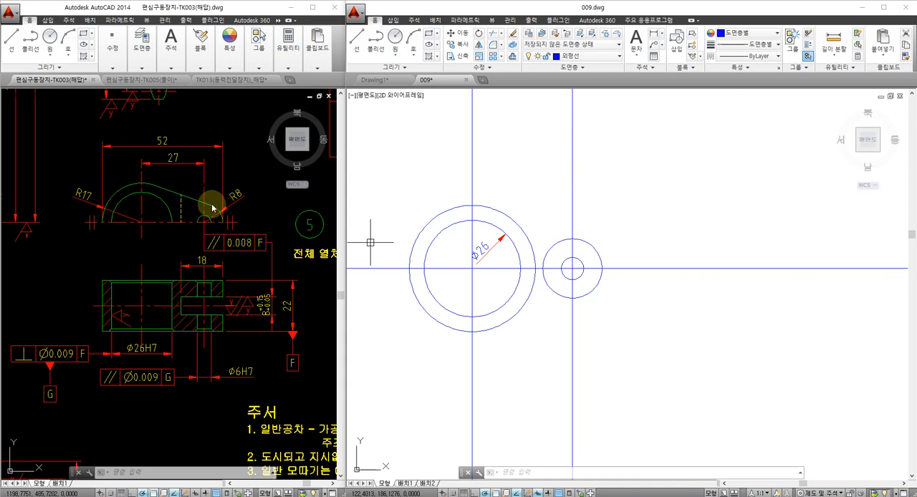
- Draw a line tangent to the upper sides of the radius 17 and radius 8 circles
click(161, 189)
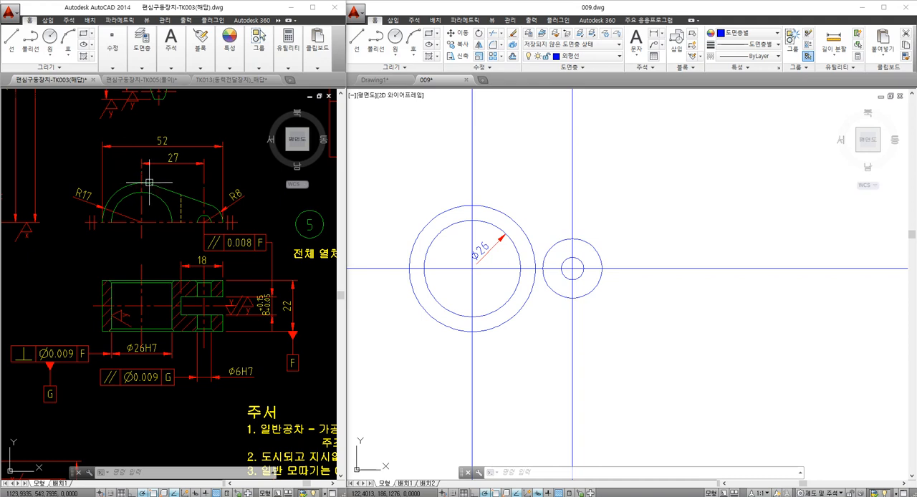
click(541, 224)
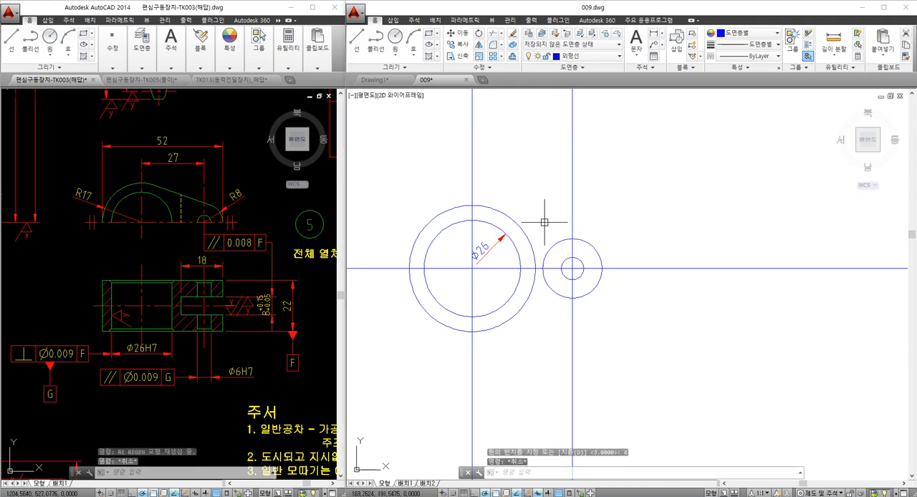
text(l)
key(Return)
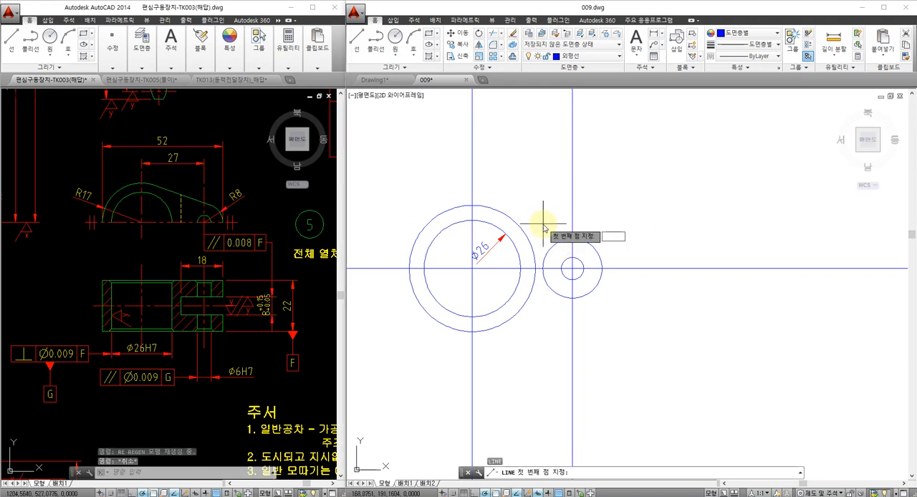
text(tan)
key(Return)
click(493, 210)
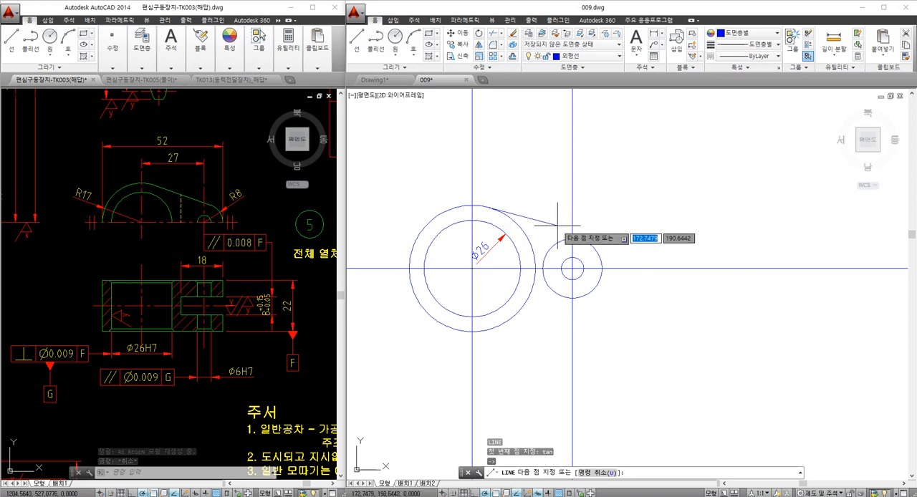
text(tan)
key(Return)
click(597, 248)
key(Escape)
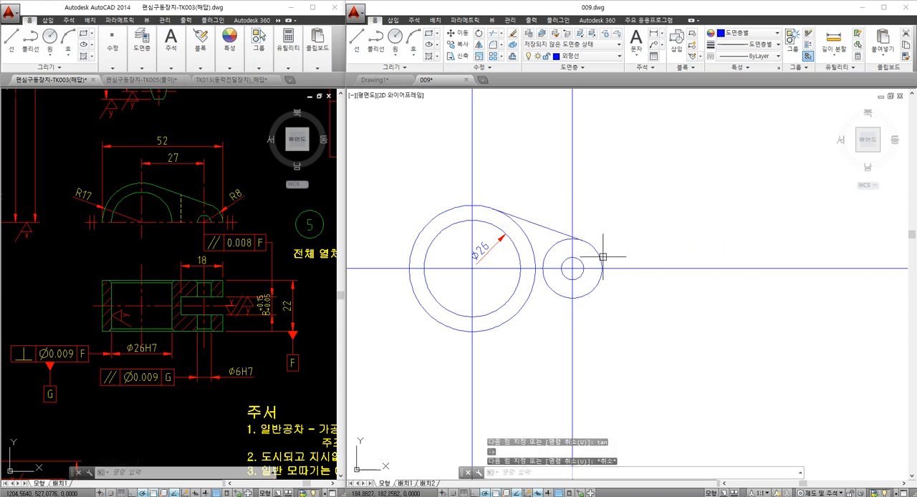
click(528, 222)
click(519, 228)
key(Escape)
click(562, 242)
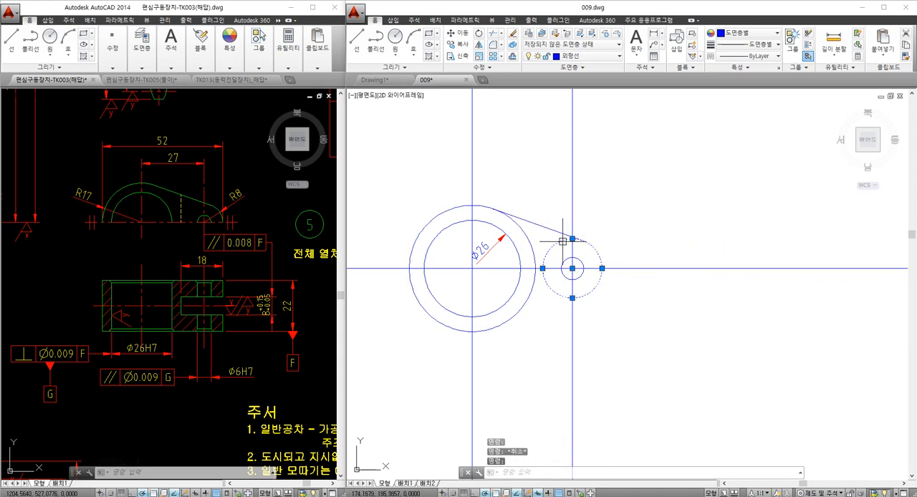
key(Escape)
click(536, 227)
key(Escape)
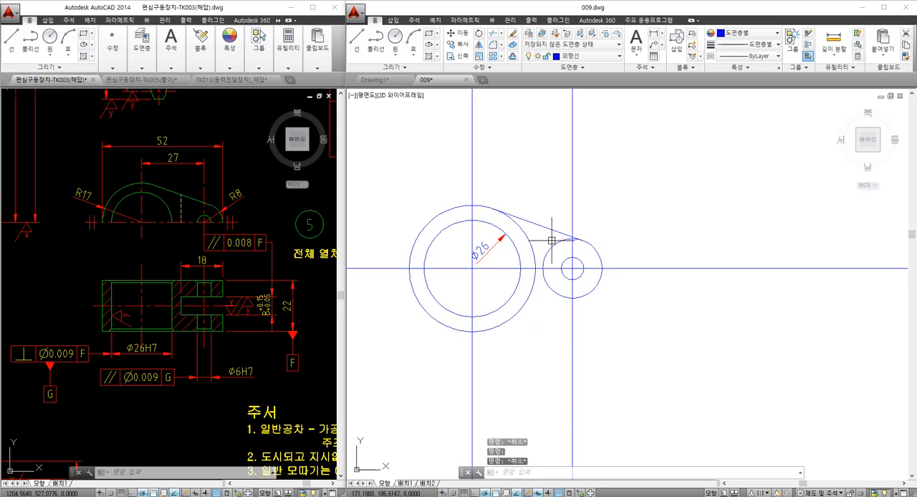
- Draw a horizontal construction line below the circles as the centre line of the section view
mouse_move(525, 270)
middle_down()
mouse_move(575, 278)
mouse_move(573, 200)
middle_up()
scroll(549, 246, down, 2)
middle_drag(521, 307, 524, 295)
text(xl)
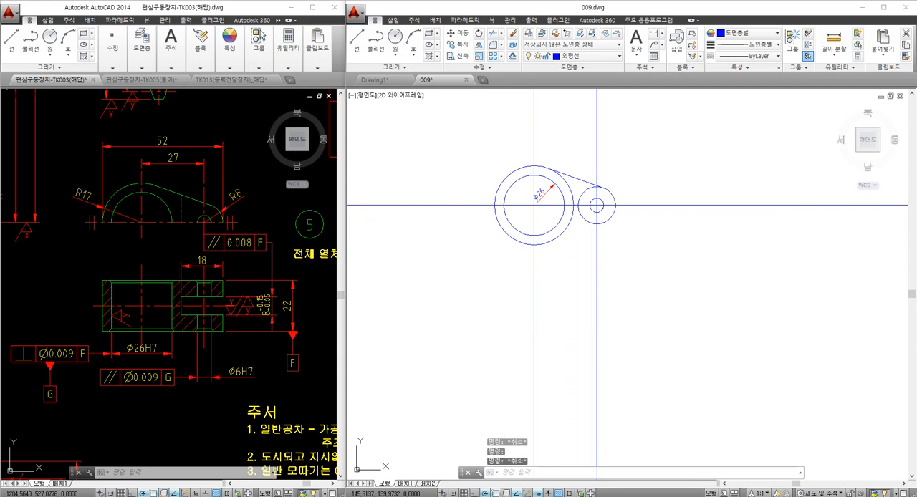
key(space)
click(492, 308)
click(501, 308)
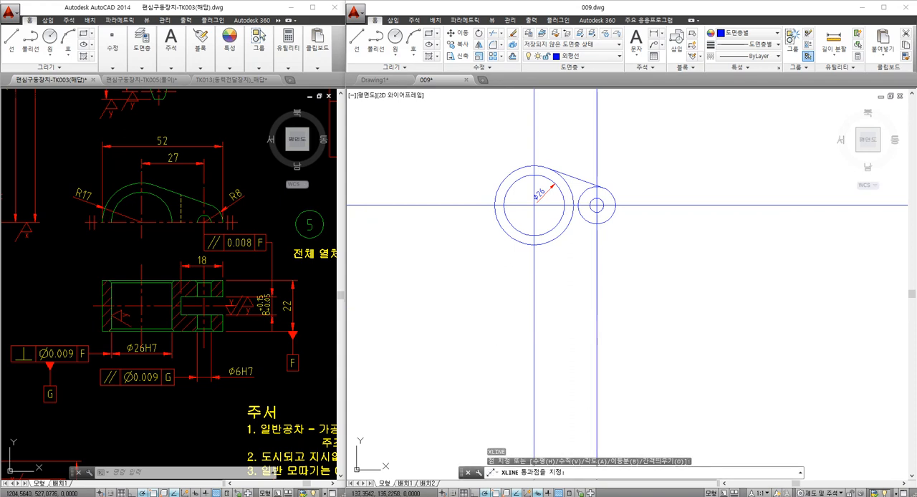
key(Escape)
click(544, 307)
key(Escape)
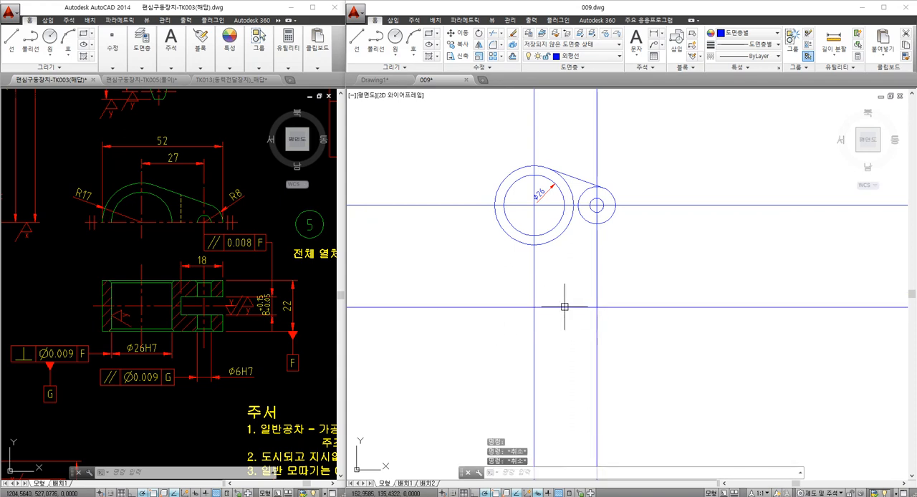
- Offset the section view's horizontal centre line by 11 to both sides to form its upper and lower edges
text(o)
key(space)
text(11)
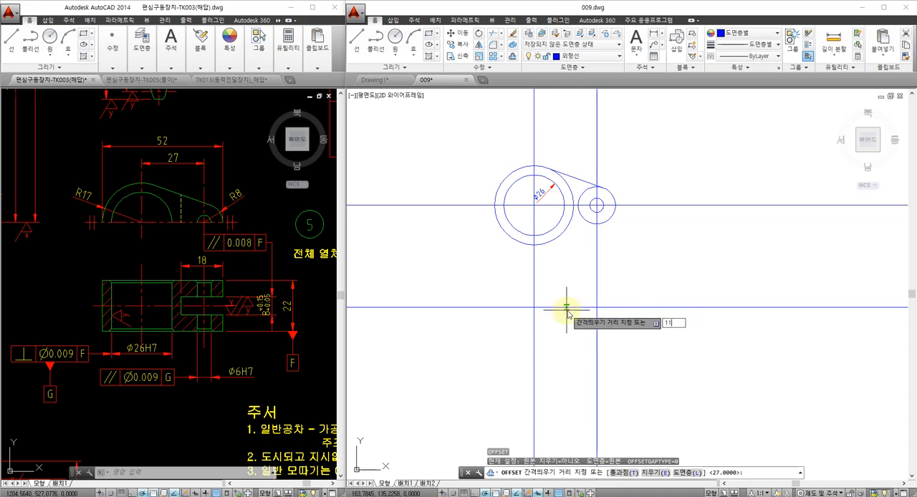
key(space)
click(566, 307)
click(568, 294)
click(569, 308)
click(569, 320)
key(Escape)
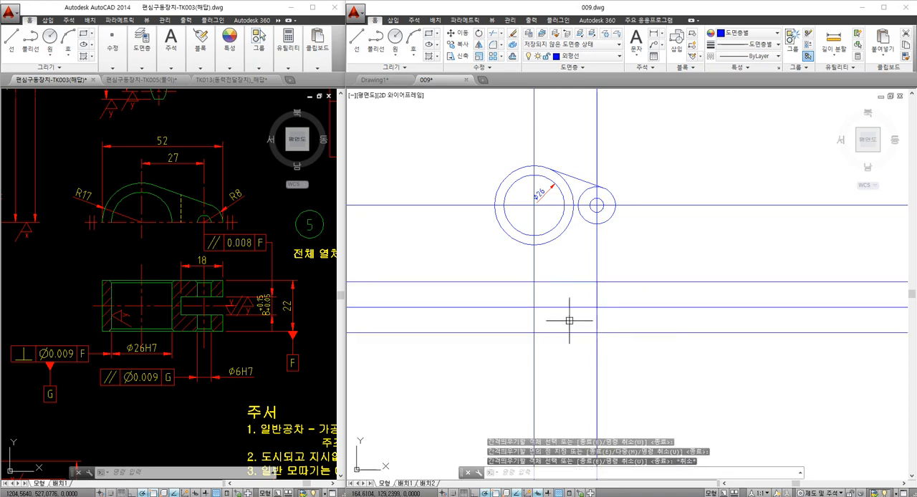
- Draw vertical construction lines through the outer left quadrant of the radius 17 circle and the outer right quadrant of the radius 8 circle
middle_drag(597, 318, 597, 316)
text(xl)
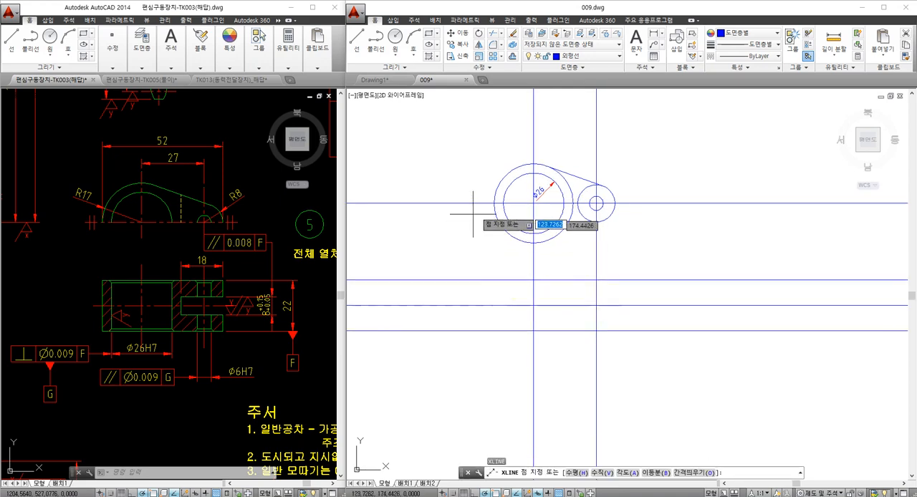
key(space)
click(494, 203)
click(493, 254)
key(space)
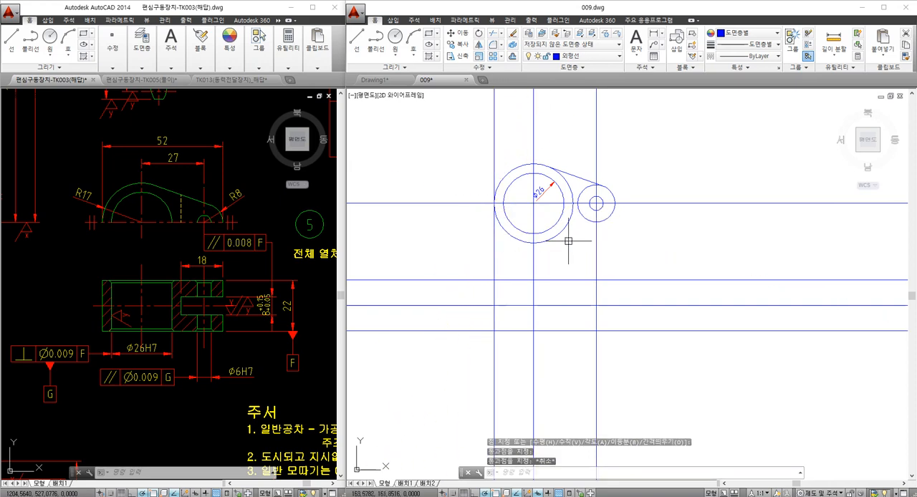
key(space)
click(614, 204)
click(616, 263)
key(Escape)
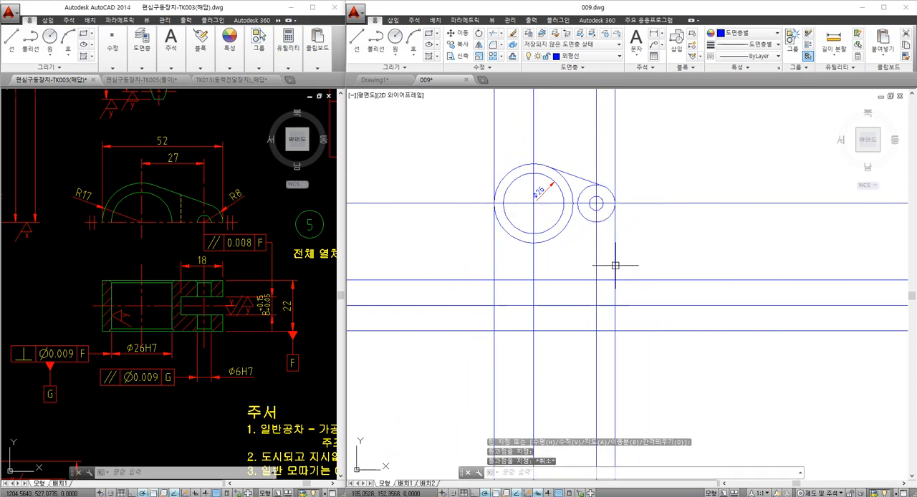
- Draw vertical construction lines through the left and right quadrants of the diameter 26 circle
key(space)
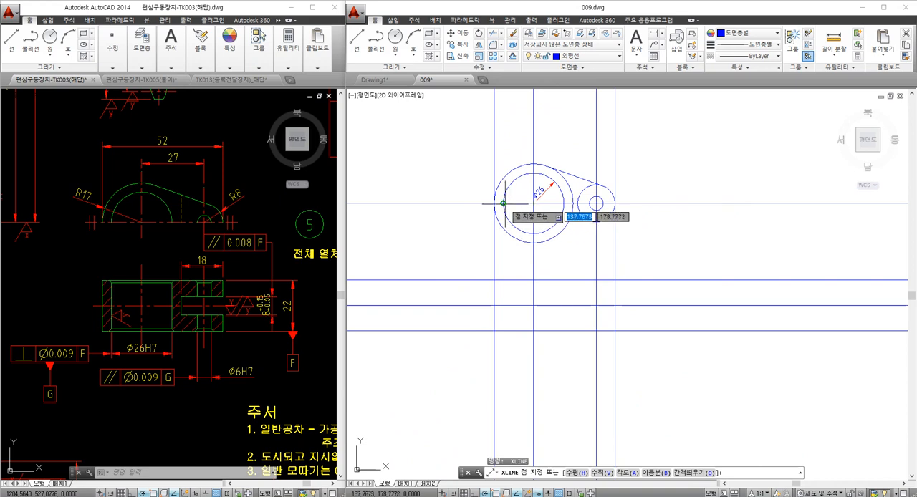
click(504, 204)
click(504, 266)
key(space)
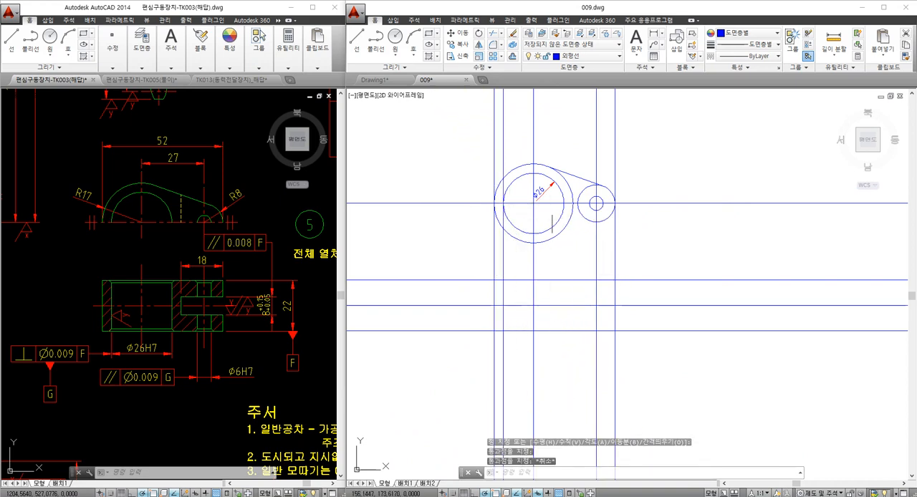
key(space)
click(565, 204)
click(565, 262)
key(Escape)
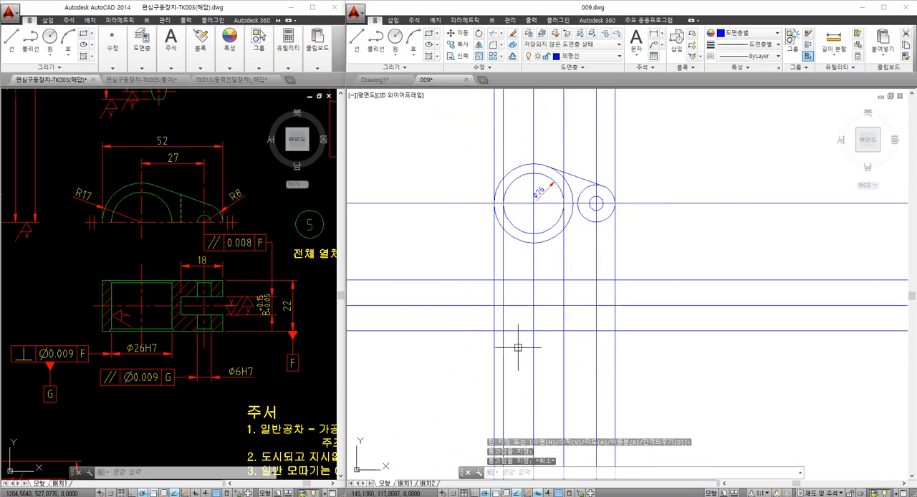
- Trim the outer left vertical line and the upper edge line to form the section view's upper left corner
scroll(507, 284, up, 2)
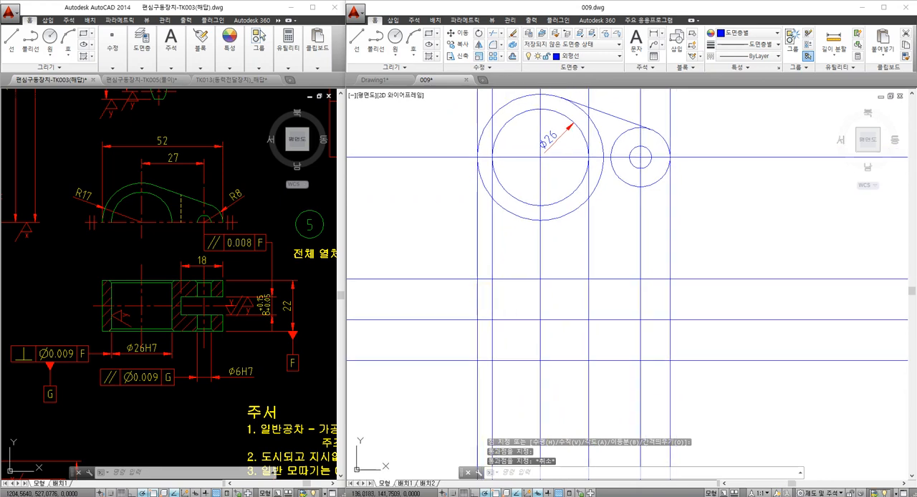
text(f)
key(space)
key(Escape)
text(tr)
key(space)
click(483, 288)
click(468, 273)
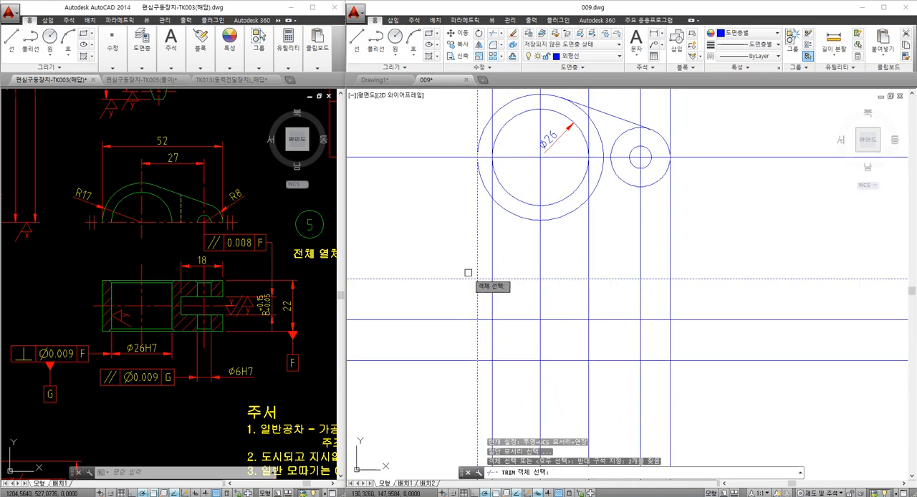
key(space)
click(469, 277)
click(474, 272)
key(space)
- Trim the outer left vertical line and the lower edge line to form the section view's lower left corner
key(space)
click(483, 371)
click(465, 360)
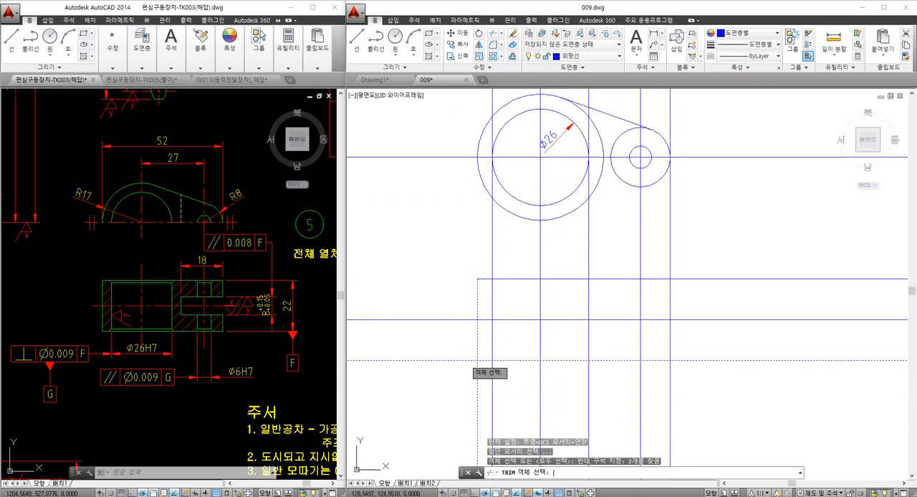
key(space)
click(467, 361)
click(475, 371)
key(space)
- Trim the outer right vertical line and both horizontal edges to close the right end of the section outline
key(space)
click(701, 375)
click(653, 264)
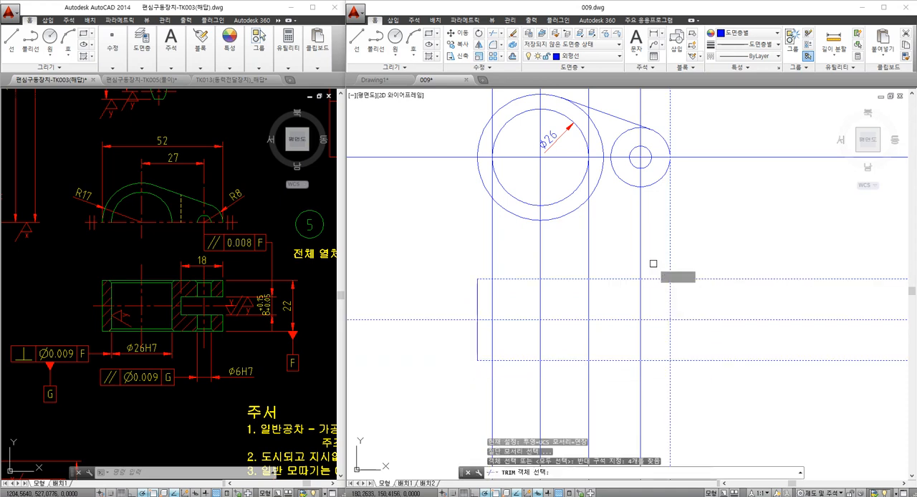
key(space)
click(669, 262)
click(685, 278)
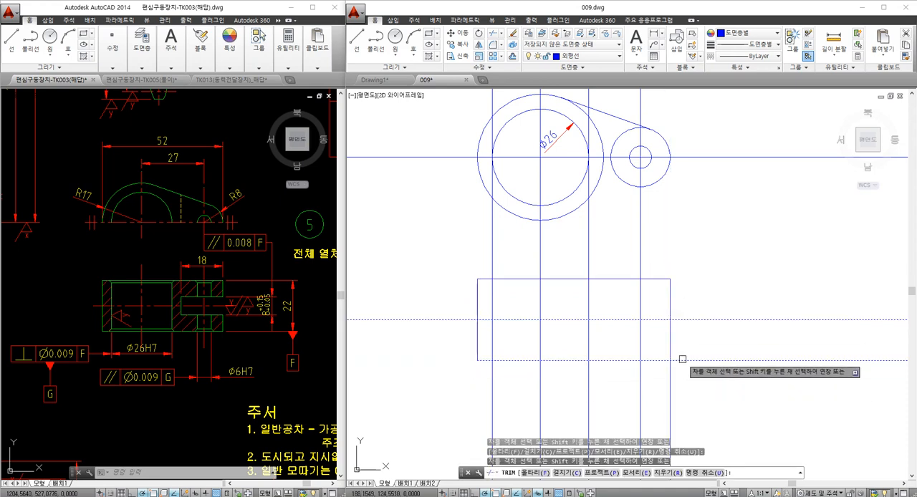
click(682, 359)
key(Escape)
key(Escape)
- Trim the two diameter 26 bore lines above the upper edge of the section outline
middle_drag(665, 378, 642, 372)
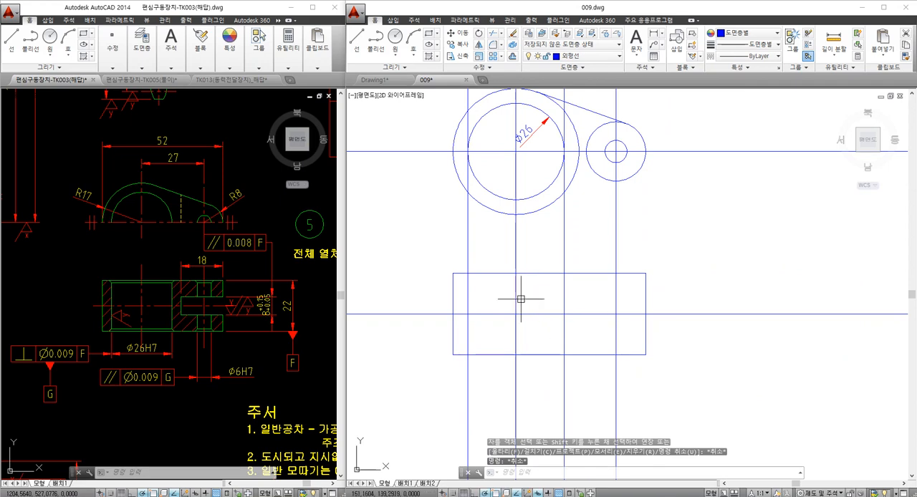
key(space)
click(477, 273)
key(space)
click(478, 262)
click(461, 250)
click(574, 261)
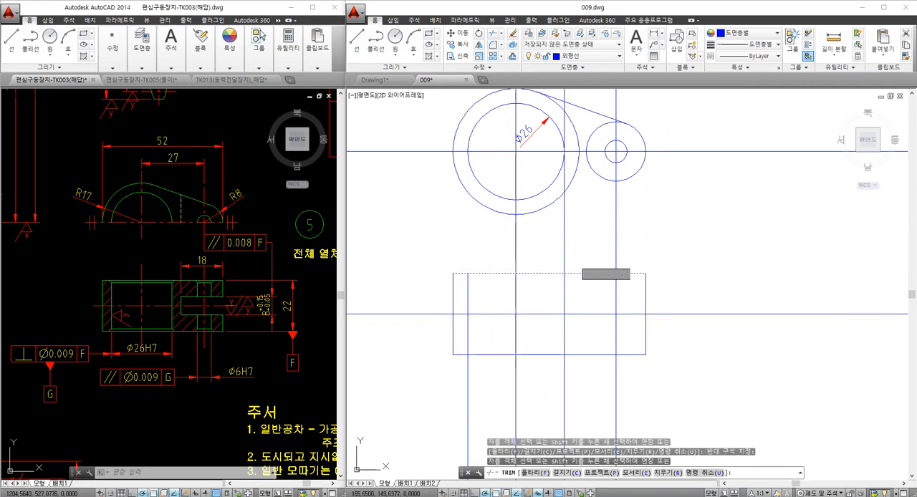
click(546, 254)
click(573, 381)
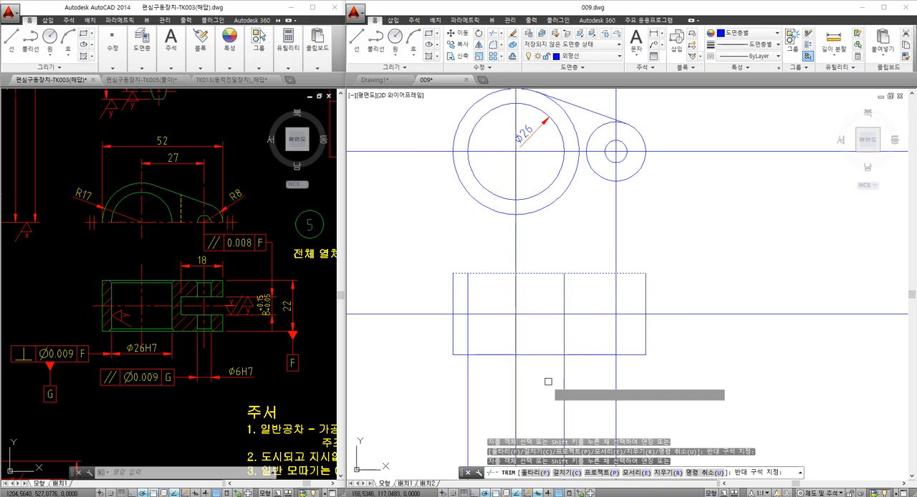
click(549, 383)
key(Escape)
key(Escape)
- Trim the two diameter 26 bore lines below the lower edge of the section outline
key(space)
click(573, 355)
key(space)
click(573, 369)
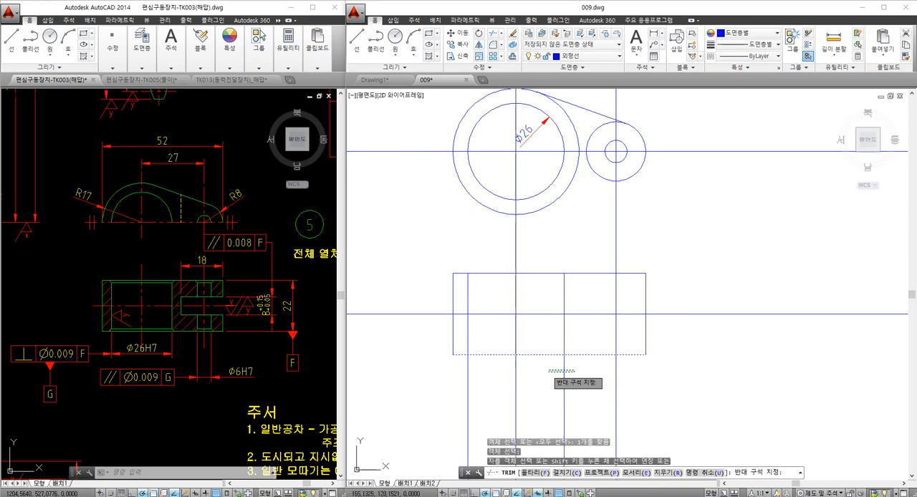
click(547, 371)
click(460, 378)
key(Escape)
click(538, 388)
click(475, 379)
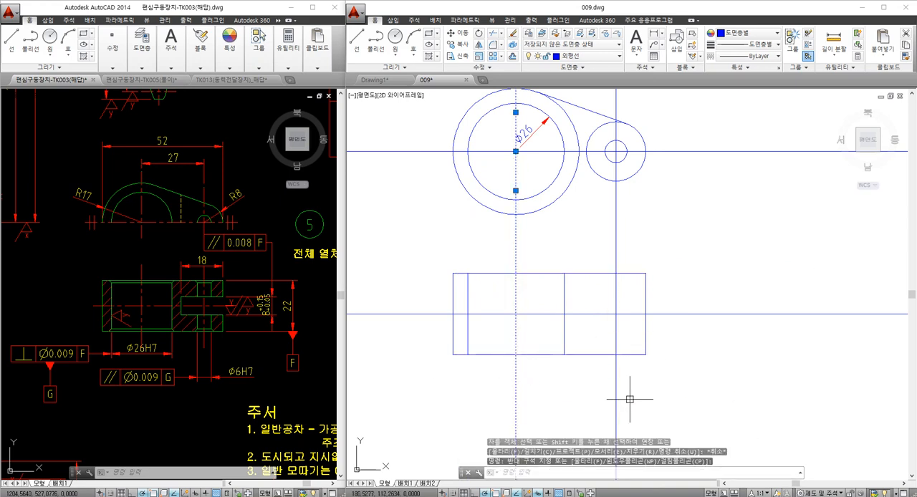
click(713, 401)
click(573, 389)
key(Escape)
key(Escape)
middle_drag(524, 333, 522, 333)
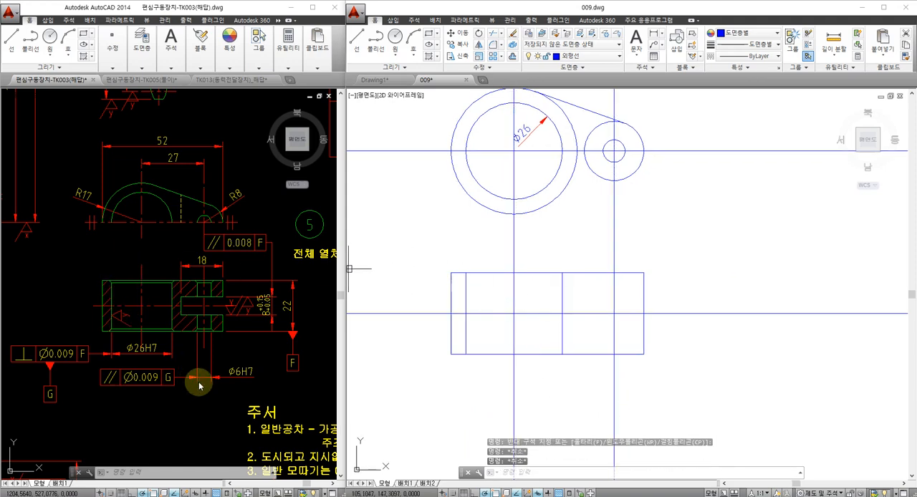
- Examine the general notes and the link's section view in the reference drawing for the chamfer size of the holes
mouse_move(271, 418)
middle_down()
mouse_move(206, 351)
mouse_move(122, 331)
mouse_move(86, 297)
middle_up()
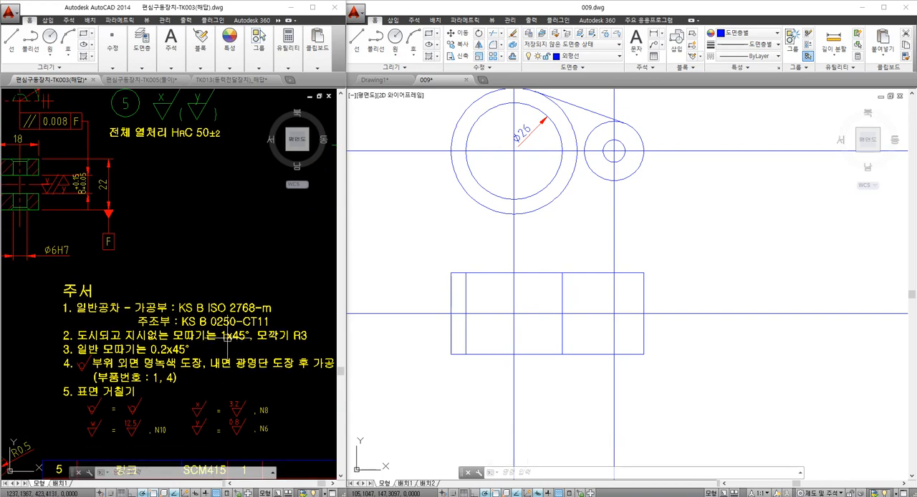
scroll(214, 341, up, 2)
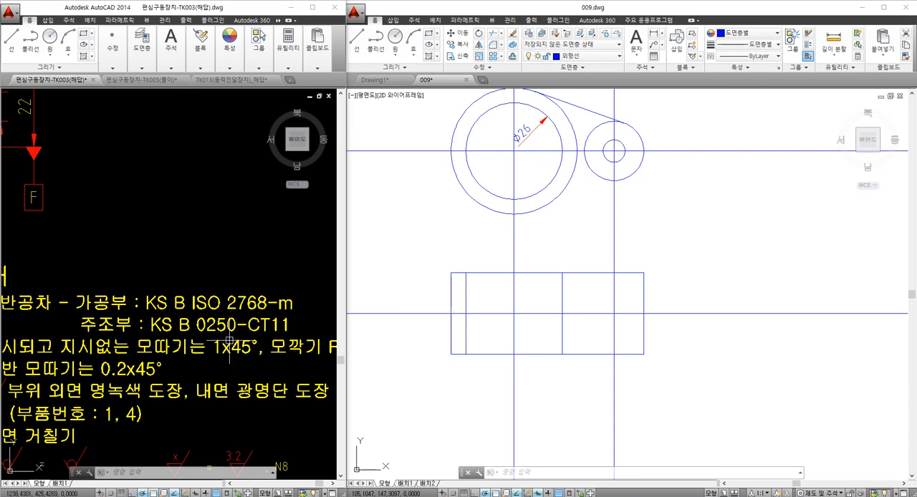
middle_drag(131, 289, 243, 321)
middle_drag(121, 225, 248, 345)
middle_drag(153, 286, 239, 296)
scroll(239, 296, down, 2)
scroll(147, 273, up, 2)
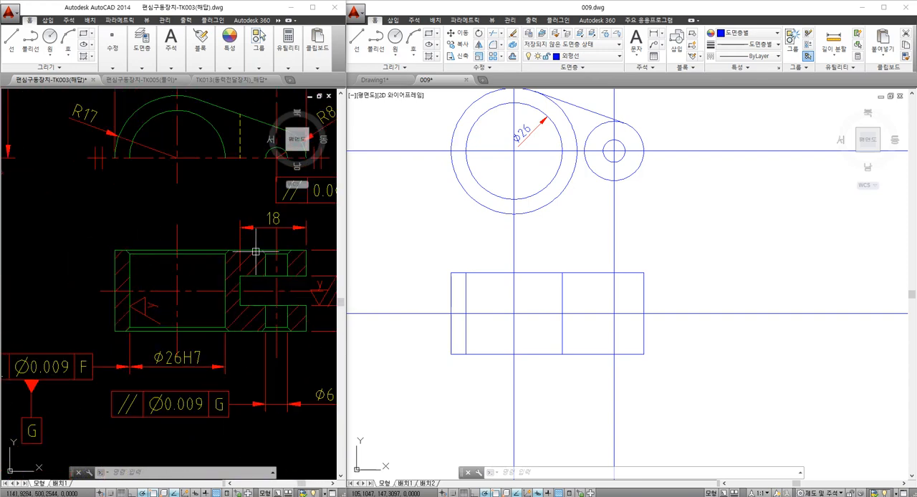
mouse_move(256, 252)
middle_down()
mouse_move(211, 282)
mouse_move(193, 266)
middle_up()
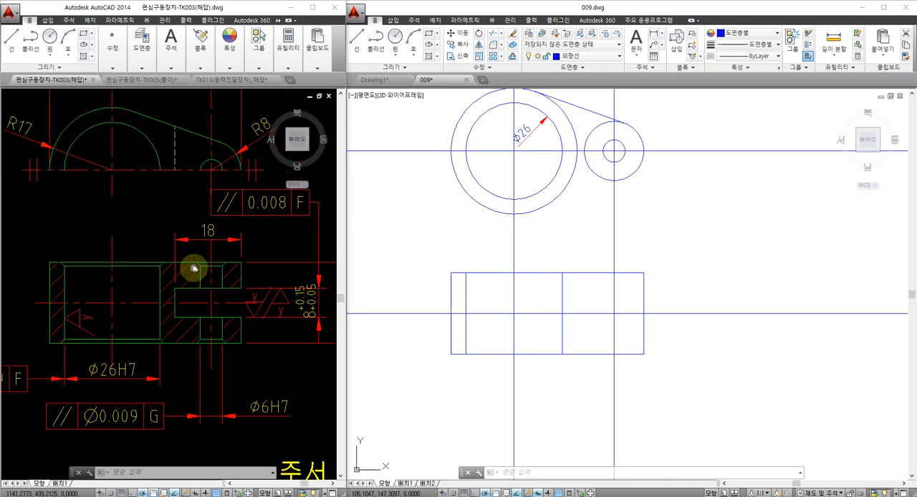
- Back in 009.dwg, try to chamfer the upper end of the left bore line against the top edge with distances of 1
click(556, 396)
key(Escape)
key(Escape)
key(Escape)
middle_drag(513, 316, 523, 332)
middle_drag(580, 328, 538, 320)
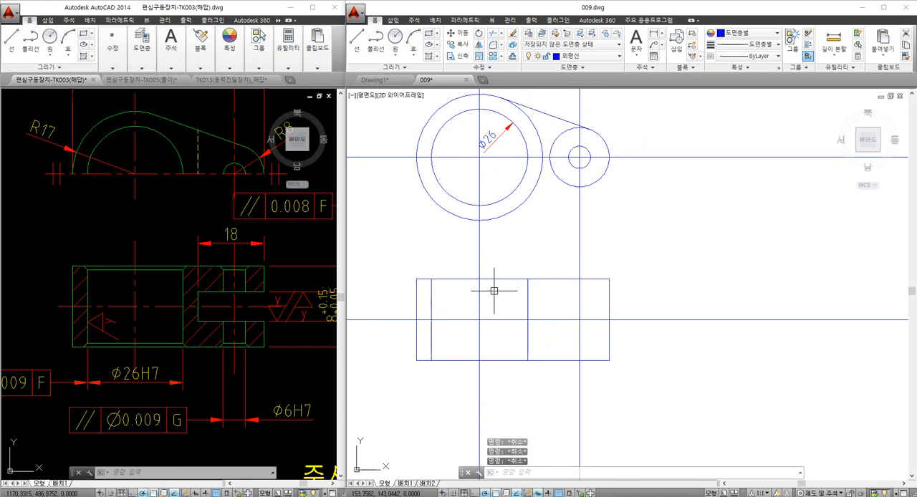
text(CHAd)
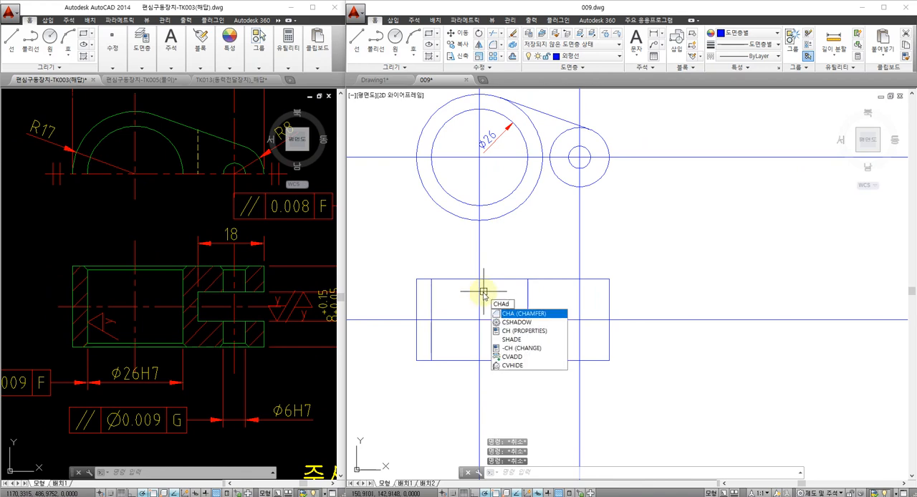
key(Return)
text(1)
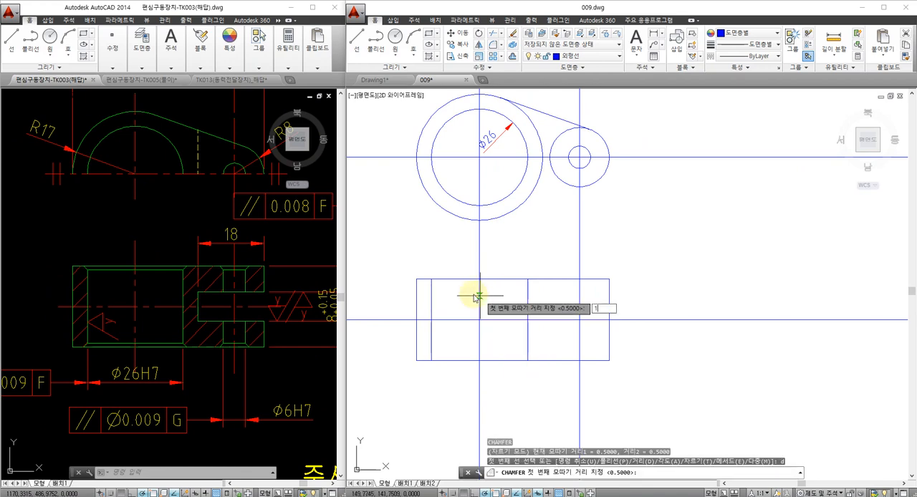
key(Return)
key(Return)
click(430, 288)
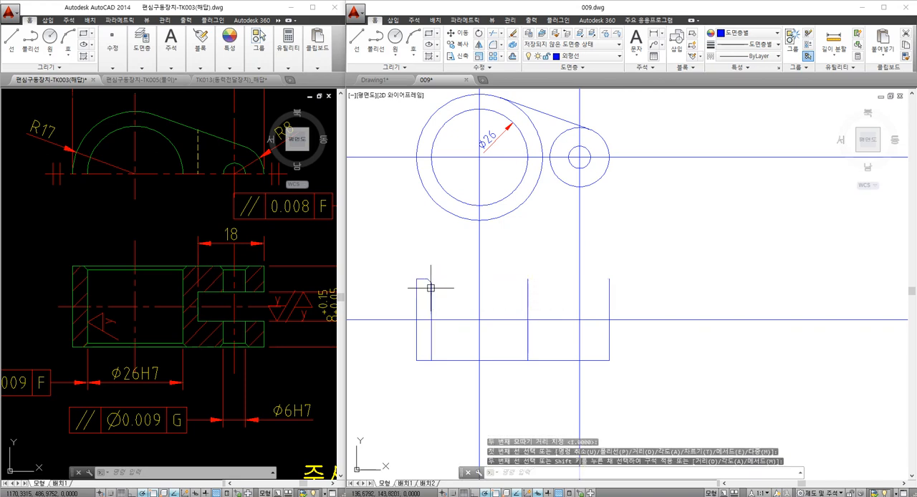
key(Escape)
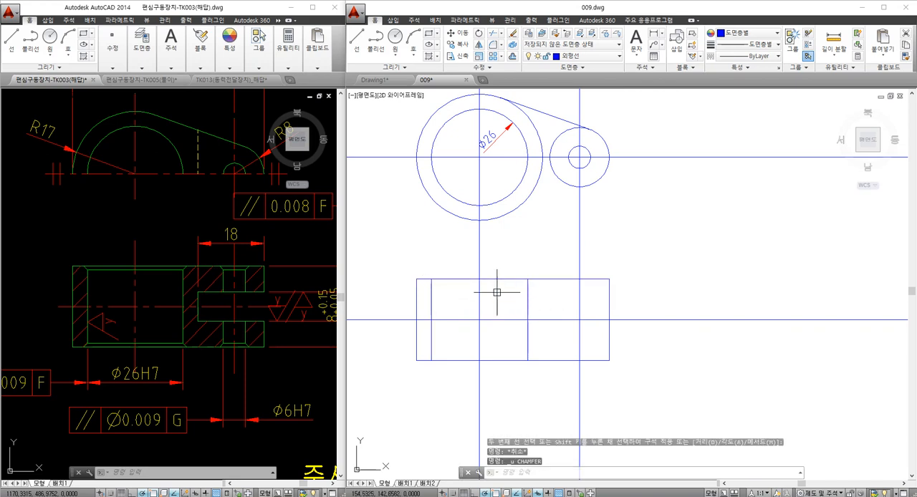
- Trim the top and bottom edges of the section outline between the bore's vertical centre line and its right side line
text(tr)
key(space)
click(536, 301)
click(469, 290)
key(space)
click(495, 280)
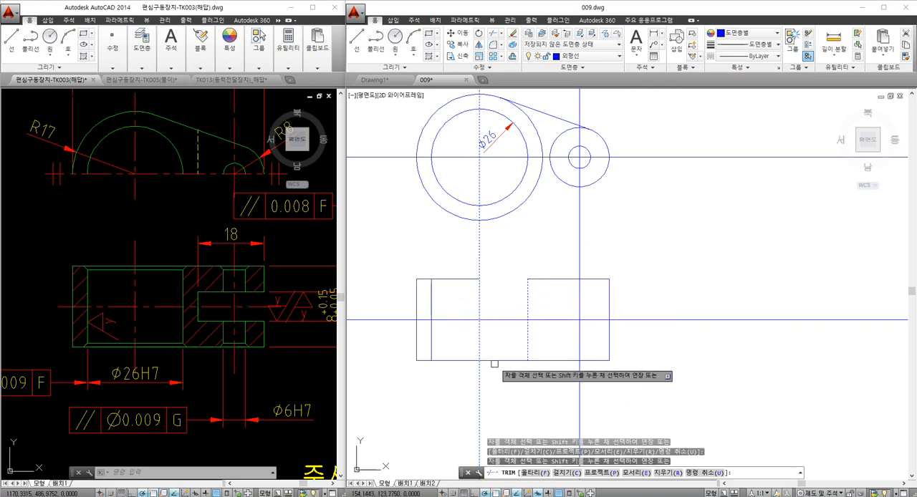
click(493, 360)
key(Escape)
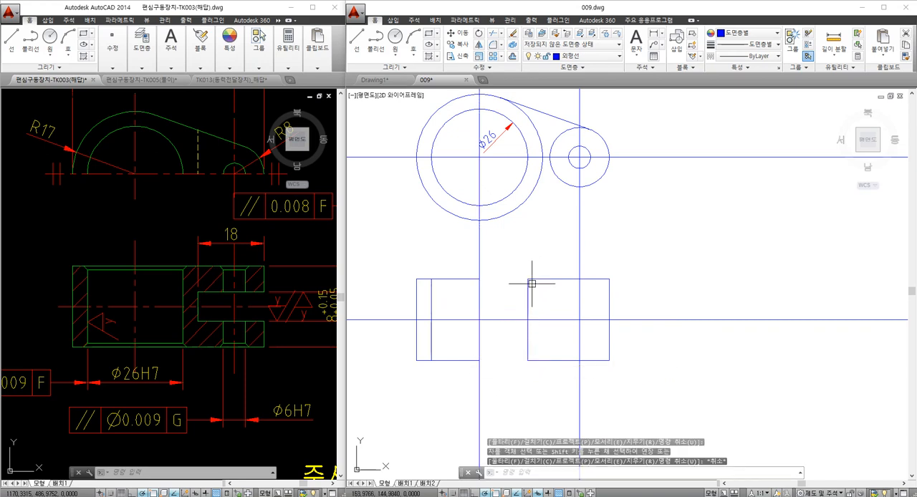
- Chamfer the corner between the top edge and the right bore line with both distances set to 1
text(cha)
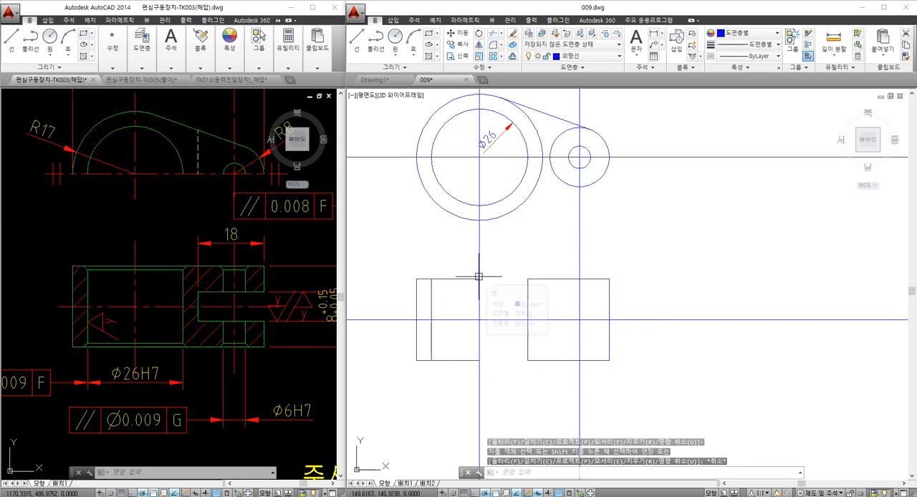
key(space)
text(d)
key(space)
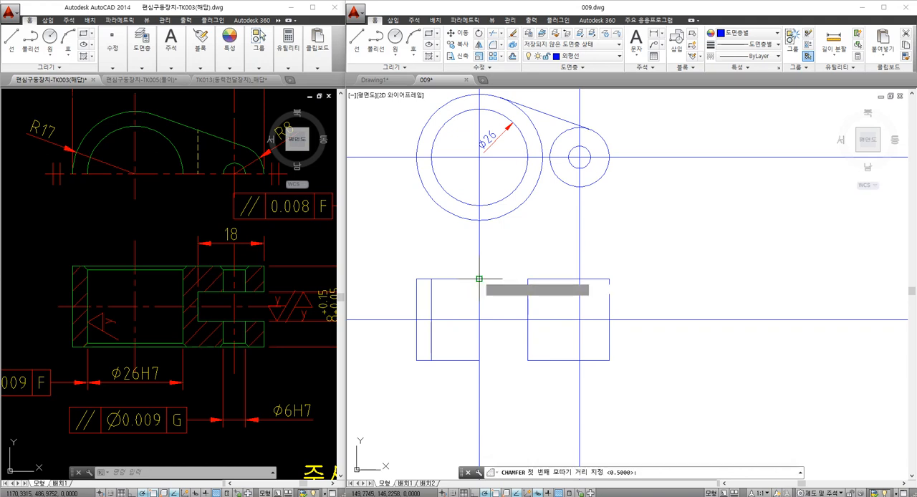
key(space)
key(space)
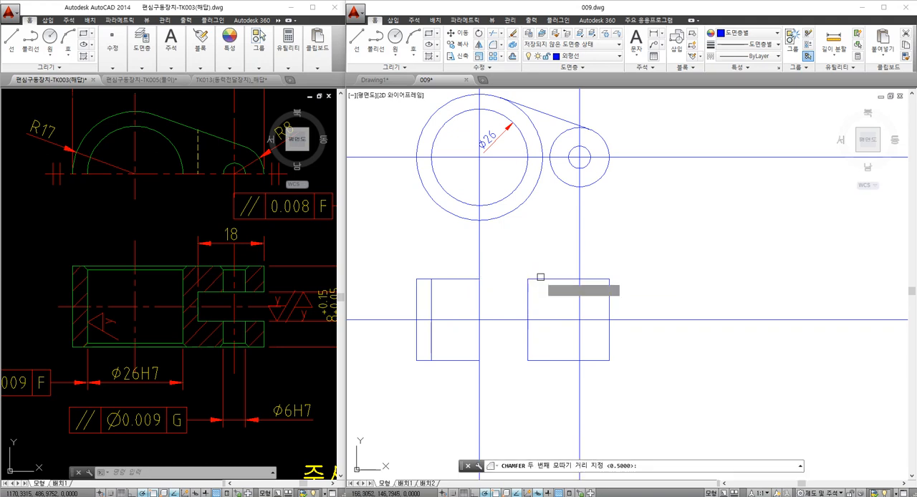
text(d)
key(space)
text(1)
key(space)
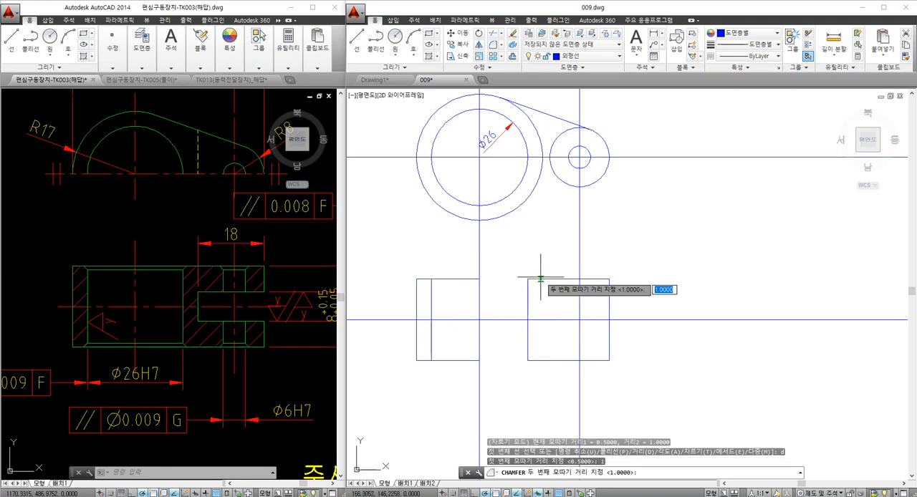
key(space)
click(541, 278)
click(528, 288)
- Chamfer the bore's upper-left, lower-left and lower-right corners in the section view with the current distances of 1
key(space)
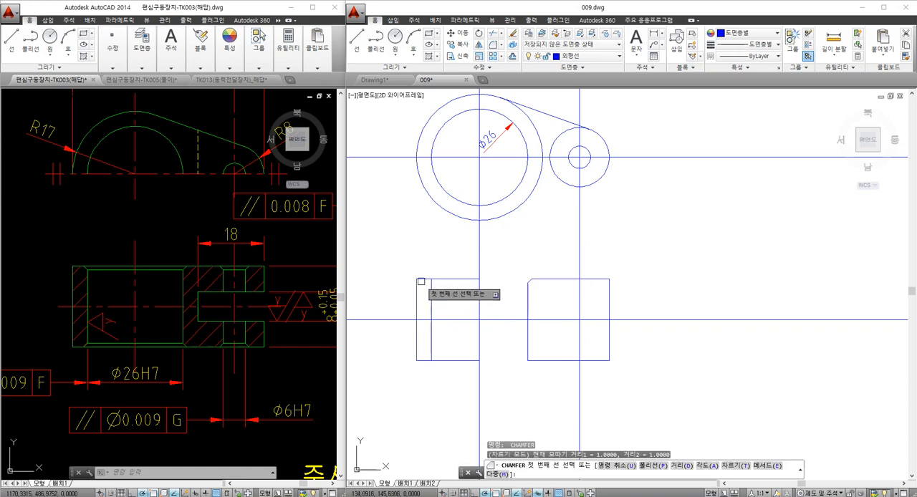
click(422, 279)
click(431, 295)
key(space)
click(423, 362)
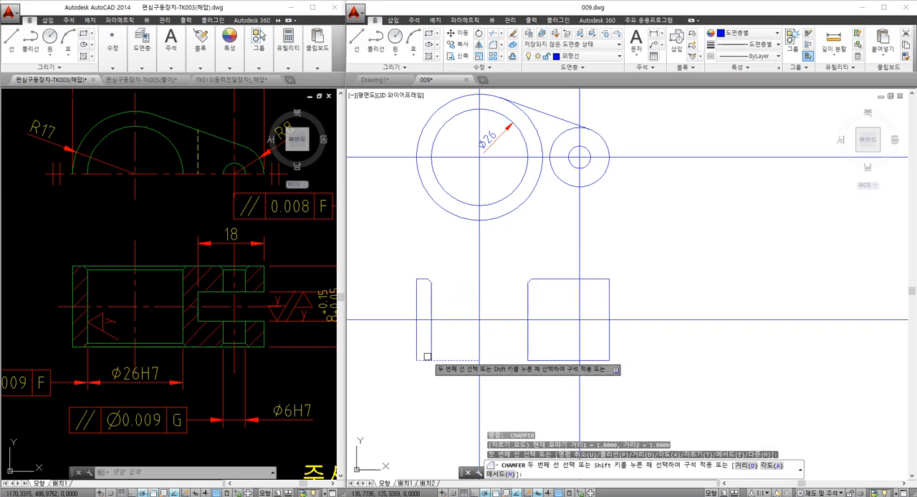
click(431, 353)
key(space)
click(527, 345)
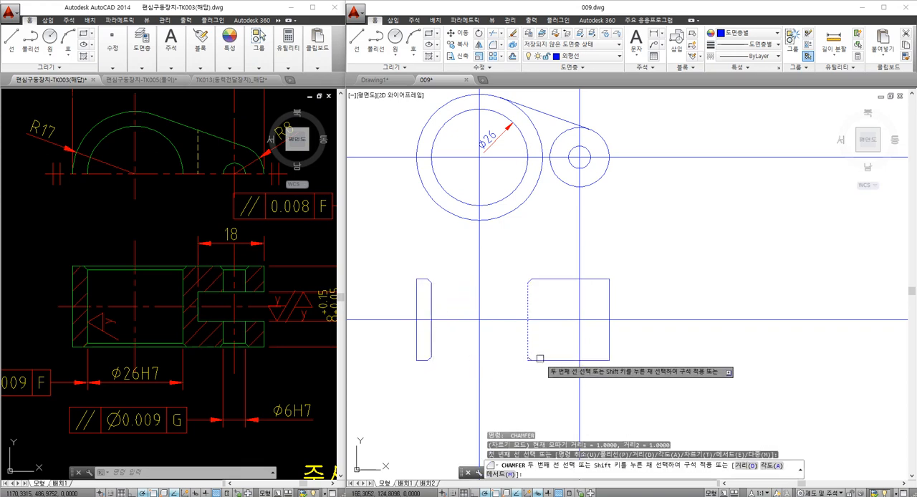
click(536, 360)
key(Escape)
- Join the separated pieces of the section outline's top and bottom edges across the large bore into continuous lines
text(j)
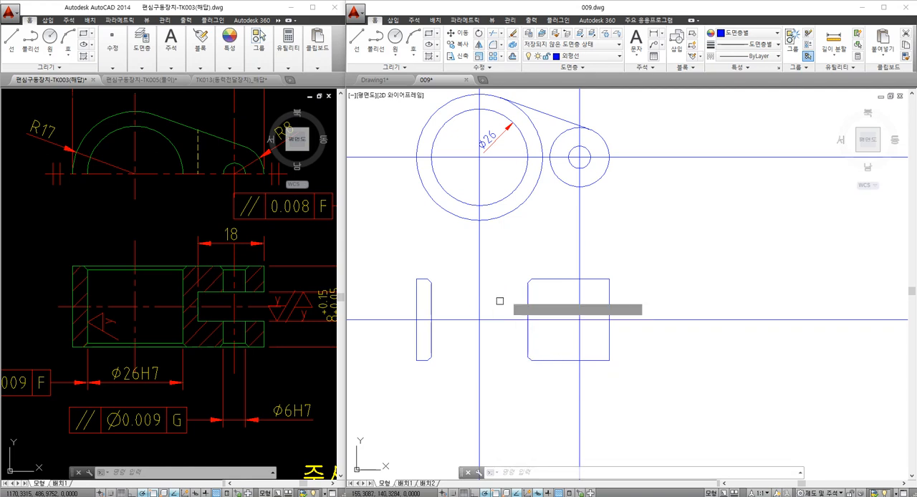
key(space)
click(539, 279)
scroll(431, 284, up, 4)
click(409, 272)
scroll(410, 275, down, 2)
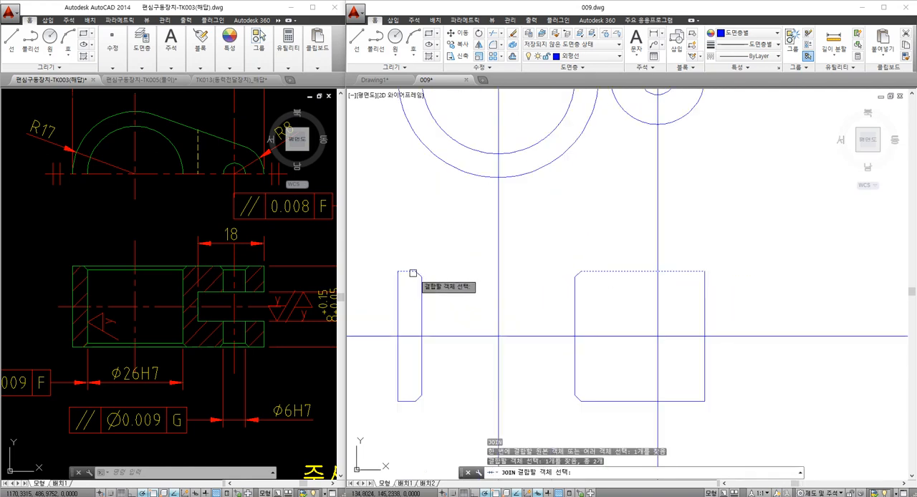
key(space)
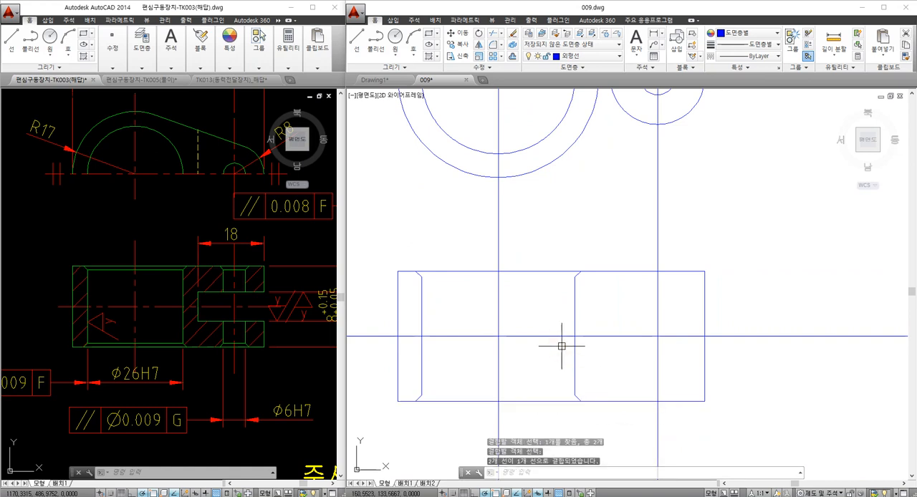
- Draw horizontal lines across the large bore between the inner ends of its upper and lower chamfers
text(l)
key(space)
click(575, 274)
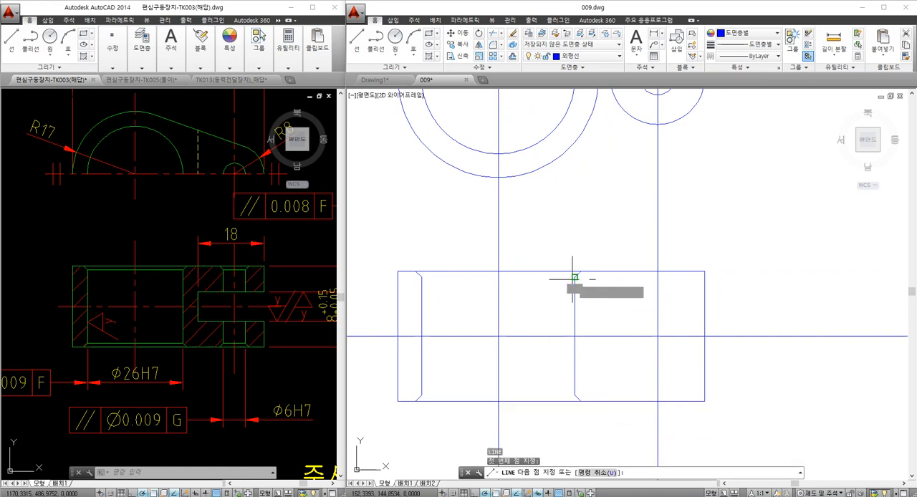
click(422, 276)
key(space)
key(space)
click(421, 395)
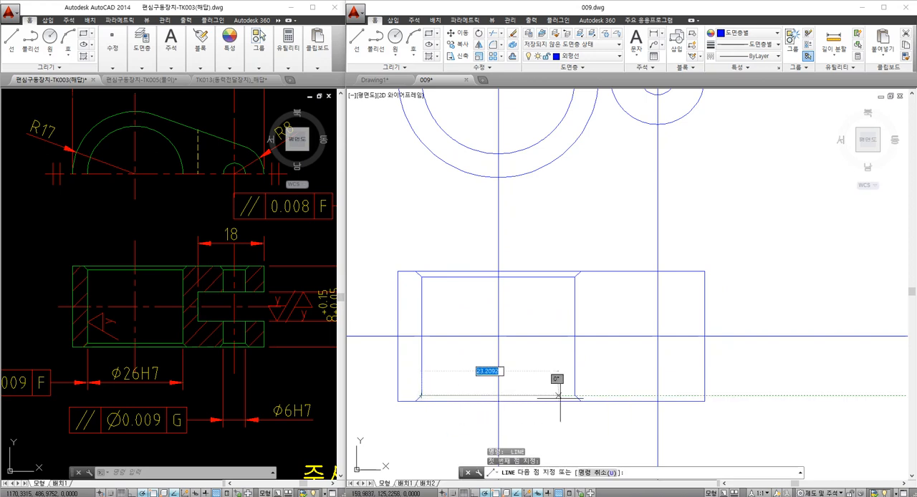
click(574, 395)
key(Escape)
key(Escape)
- Draw vertical construction lines through the right and left quadrants of the small hole, down through the section view
scroll(511, 337, up, 2)
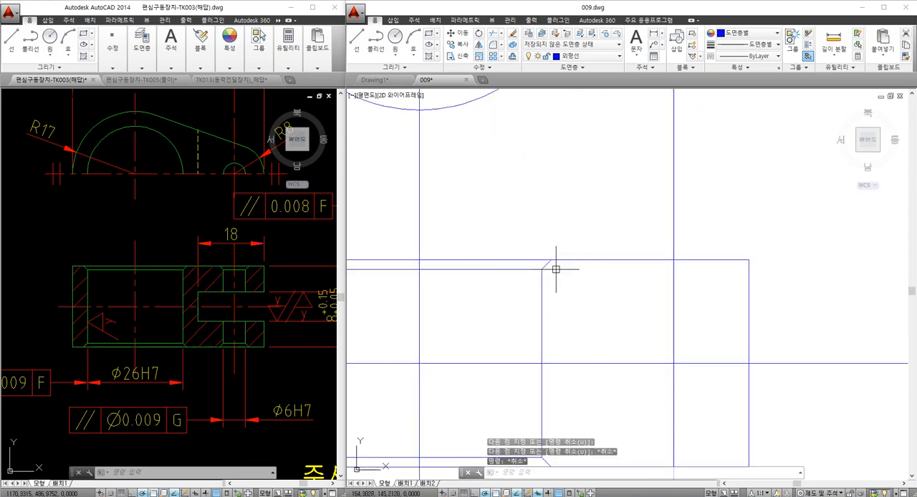
key(Escape)
scroll(543, 277, down, 2)
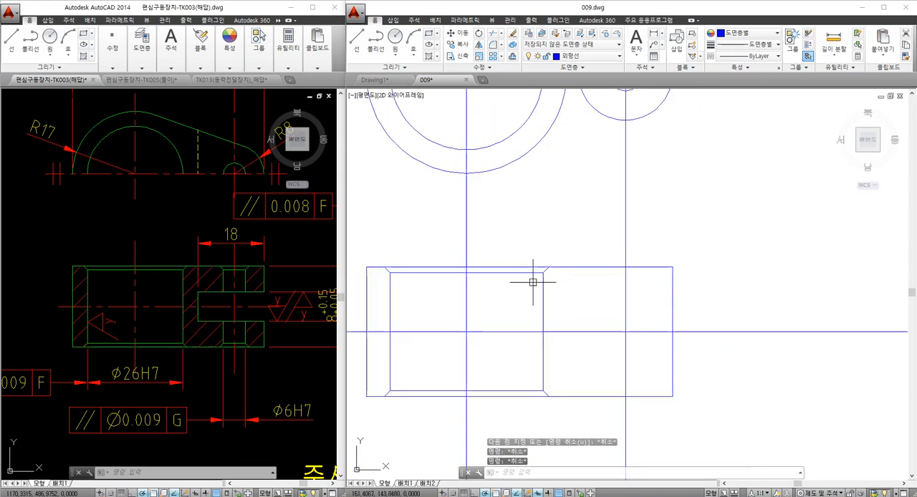
key(Escape)
mouse_move(559, 284)
middle_down()
mouse_move(543, 289)
mouse_move(559, 321)
middle_up()
scroll(546, 291, down, 2)
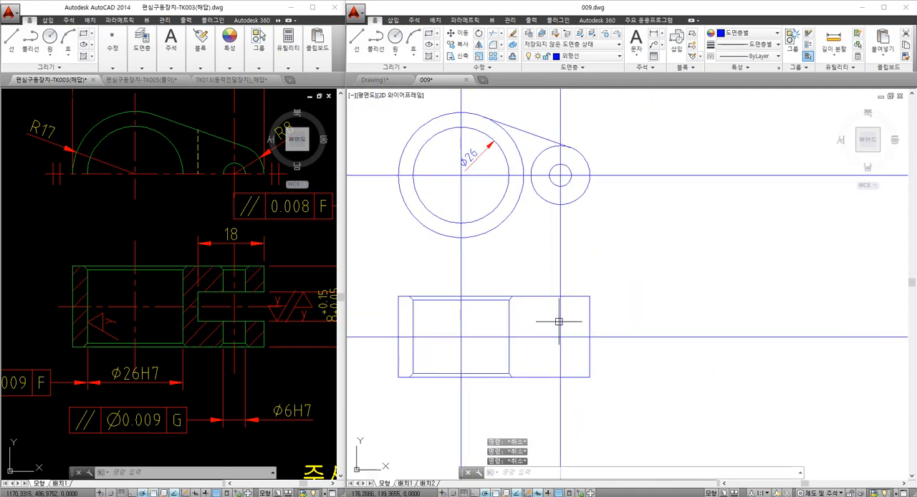
text(xl)
key(Return)
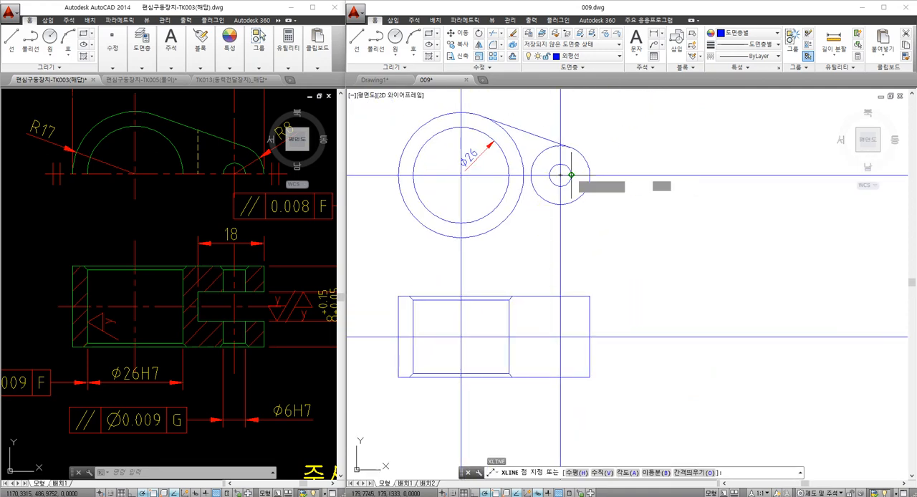
click(571, 176)
key(Escape)
key(Return)
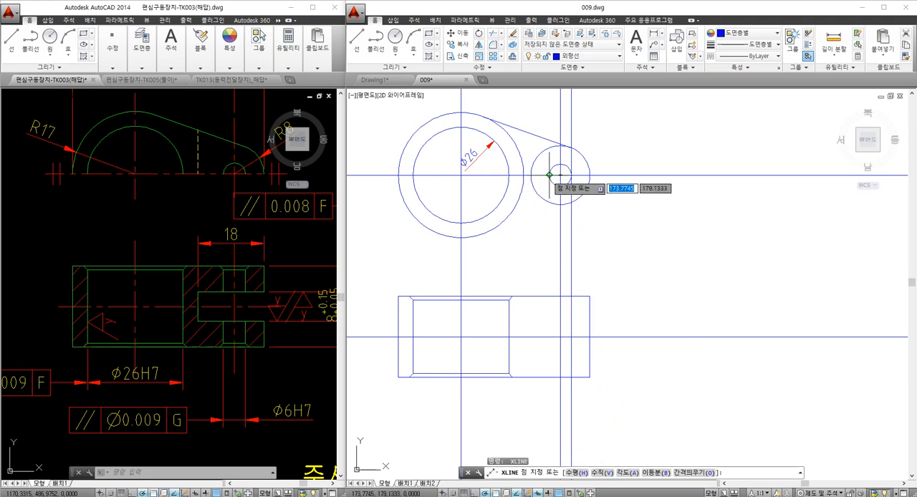
click(549, 175)
click(549, 266)
key(Return)
- Trim the small hole's two construction lines above the top edge and below the bottom edge of the section outline
text(tr)
key(Return)
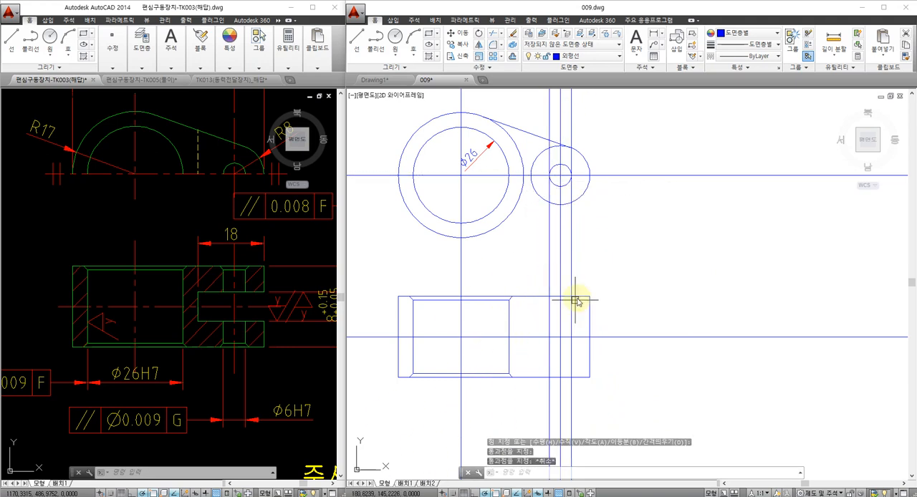
click(578, 296)
key(Return)
click(571, 289)
click(549, 292)
key(Return)
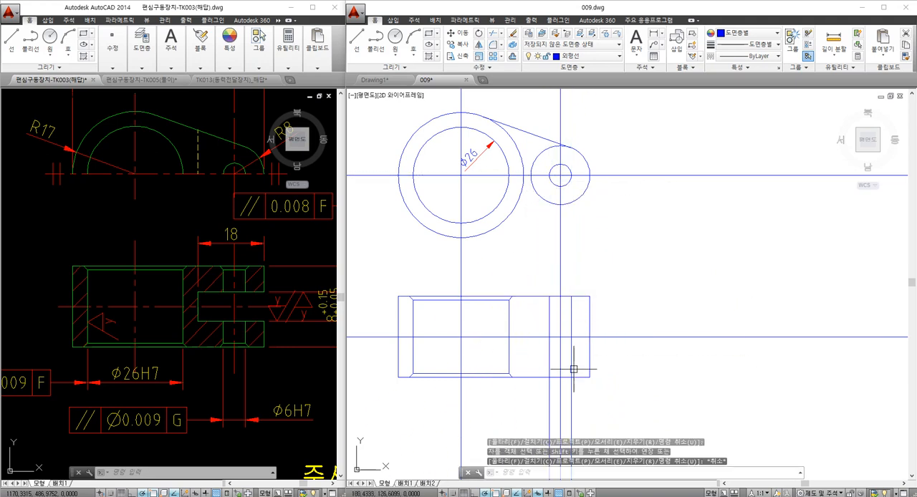
key(Return)
click(574, 377)
key(Return)
click(571, 386)
click(549, 388)
key(Return)
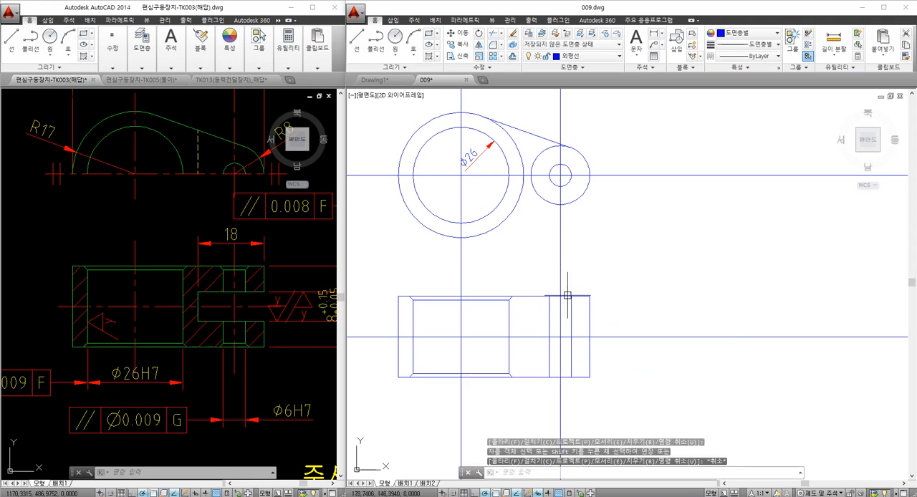
- Trim the section's top and bottom edges between the small hole's vertical centre line and its right side line
scroll(568, 295, up, 2)
key(Return)
click(572, 314)
click(555, 304)
key(Return)
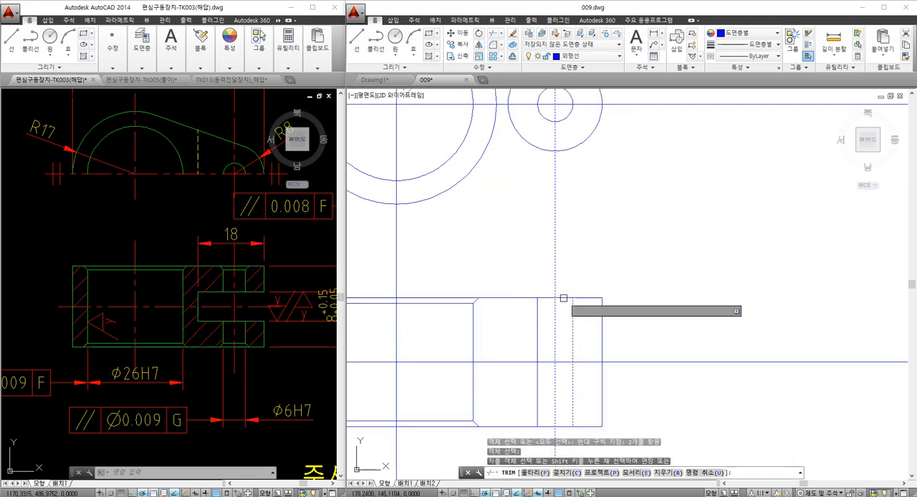
click(564, 298)
click(565, 427)
key(Escape)
key(Escape)
- Chamfer all four corners of the small hole in the section view with both distances kept at 1
middle_drag(554, 359, 563, 333)
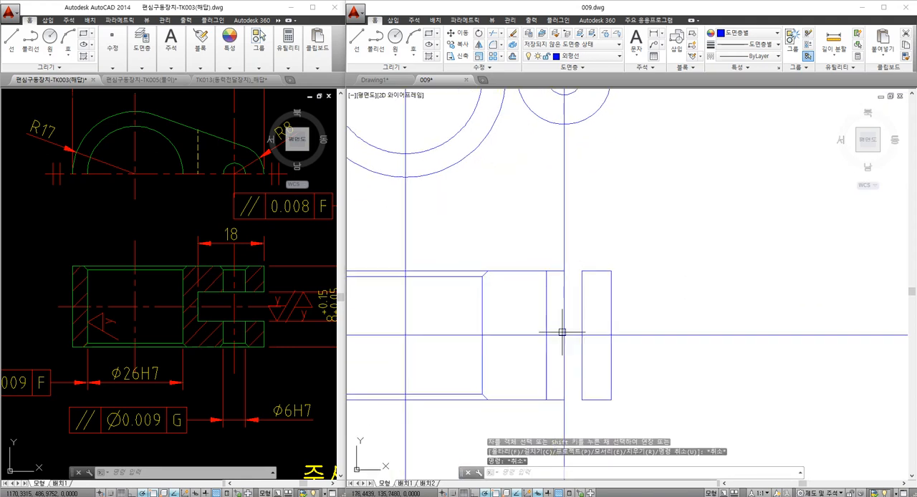
text(cha)
key(Return)
text(d)
key(Return)
key(Return)
key(Return)
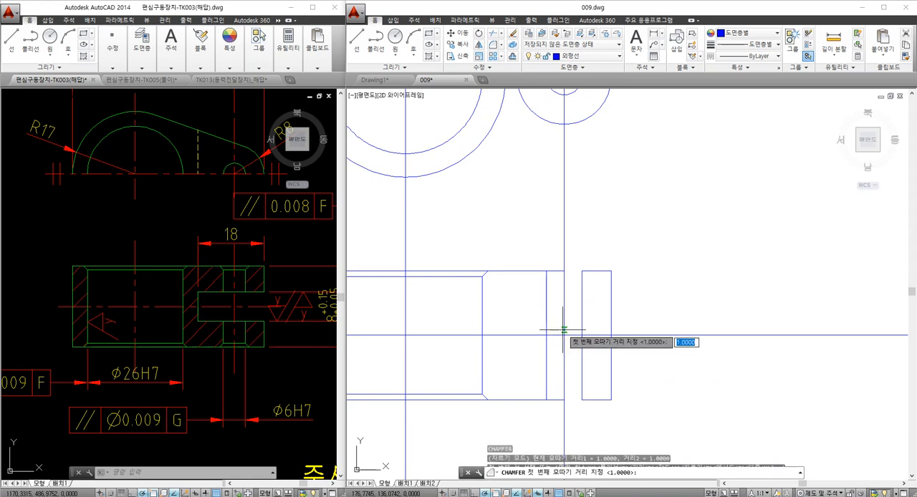
click(528, 271)
click(545, 283)
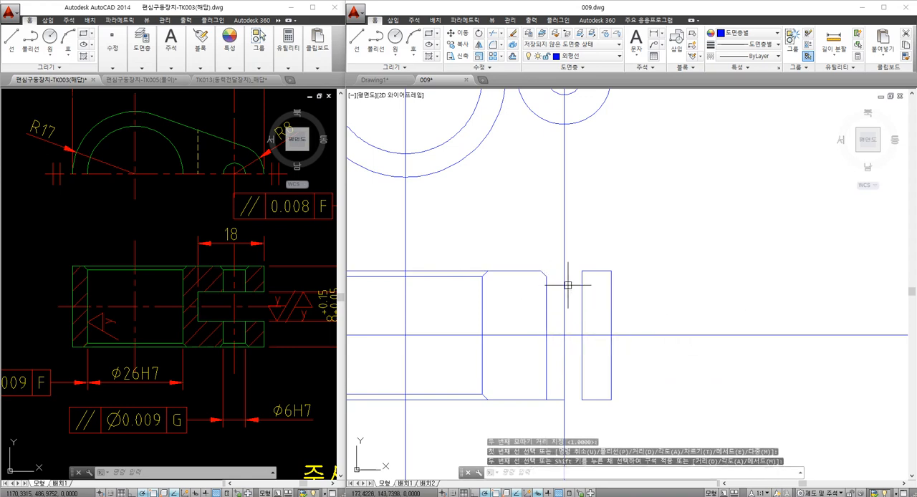
key(Return)
click(589, 271)
click(583, 378)
key(Return)
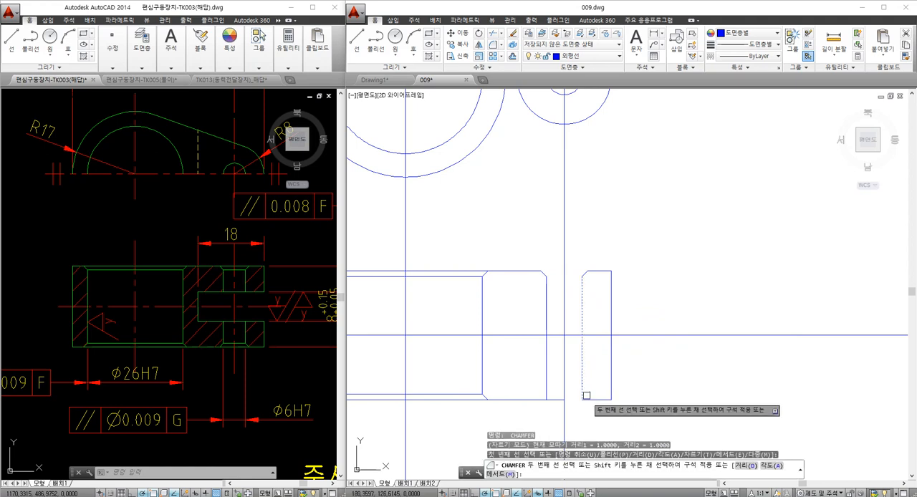
click(545, 391)
key(Escape)
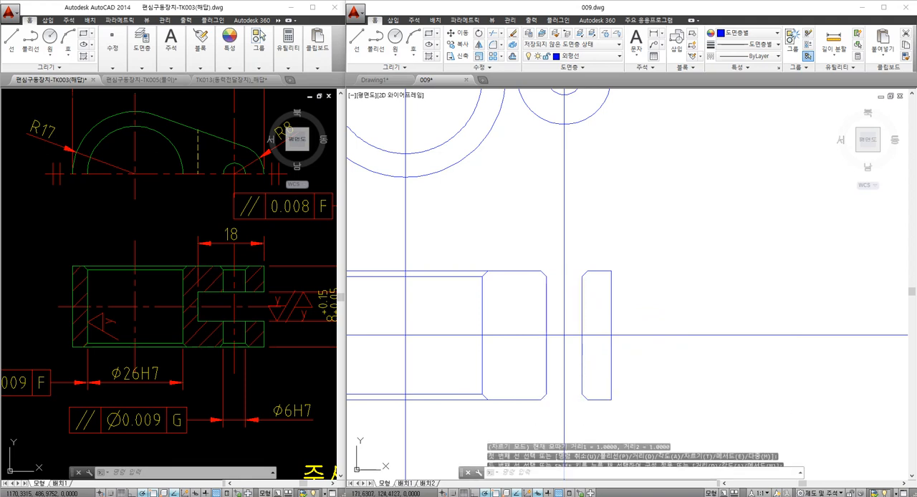
- Join the separated pieces of the section's top and bottom edges across the small hole
text(j)
key(Return)
click(592, 272)
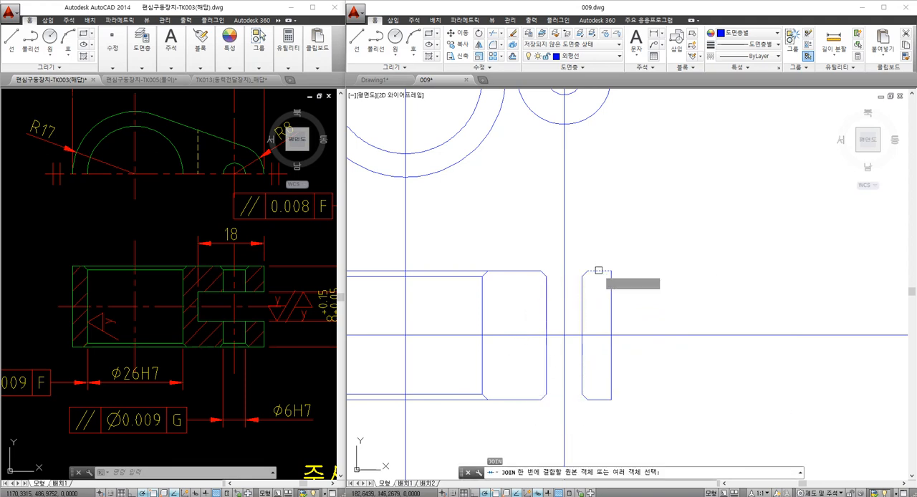
click(511, 272)
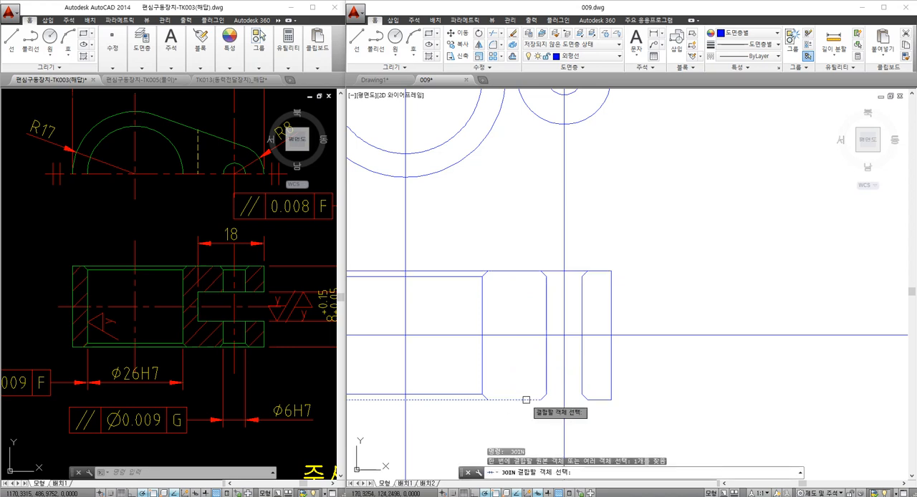
key(Return)
- Draw horizontal lines across the small hole between the inner ends of its upper and lower chamfers
text(l)
key(Return)
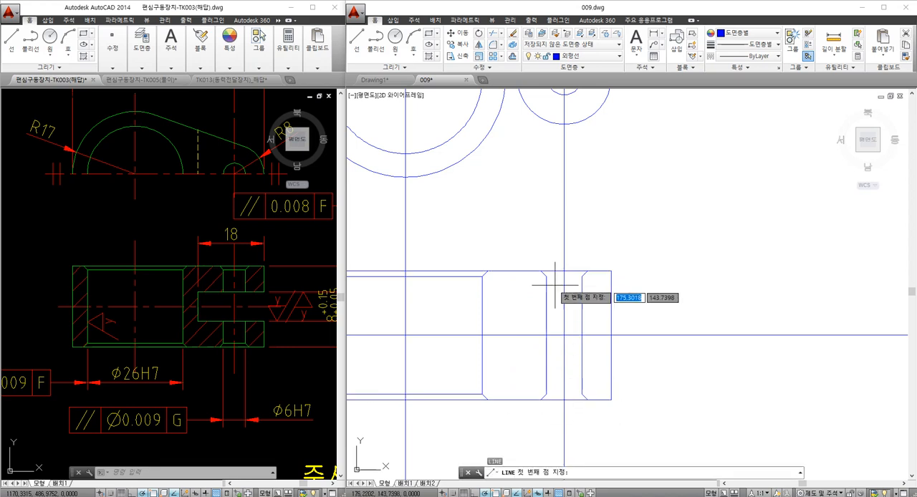
click(546, 273)
key(Escape)
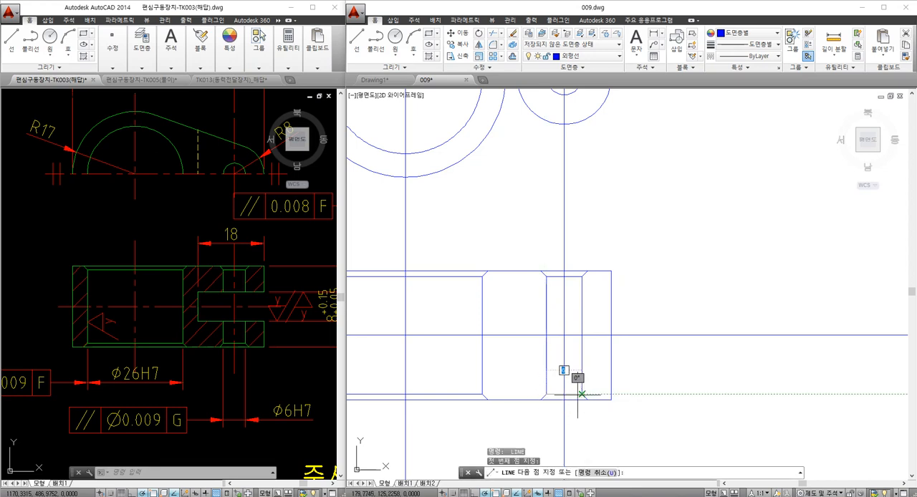
scroll(548, 372, down, 4)
middle_drag(524, 368, 516, 369)
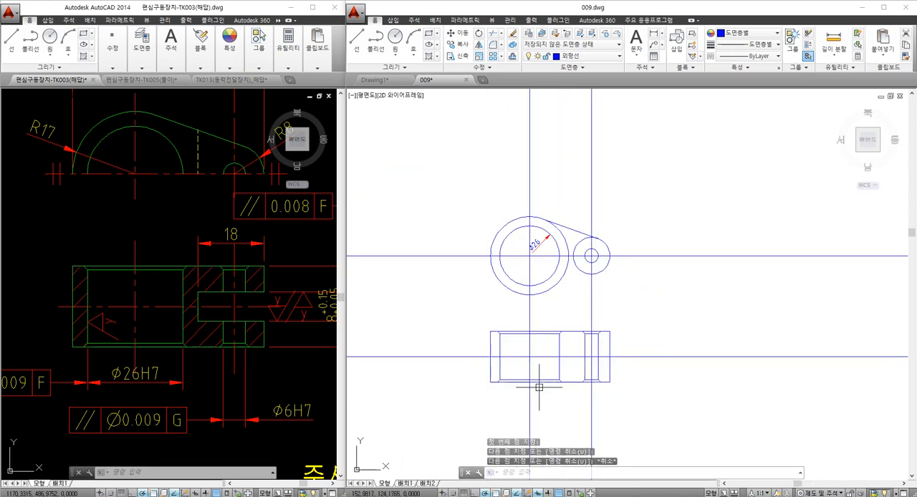
- Following the reference section's slot depth, offset the right edge of the section outline 18 inward in 009.dwg
middle_drag(283, 346, 235, 349)
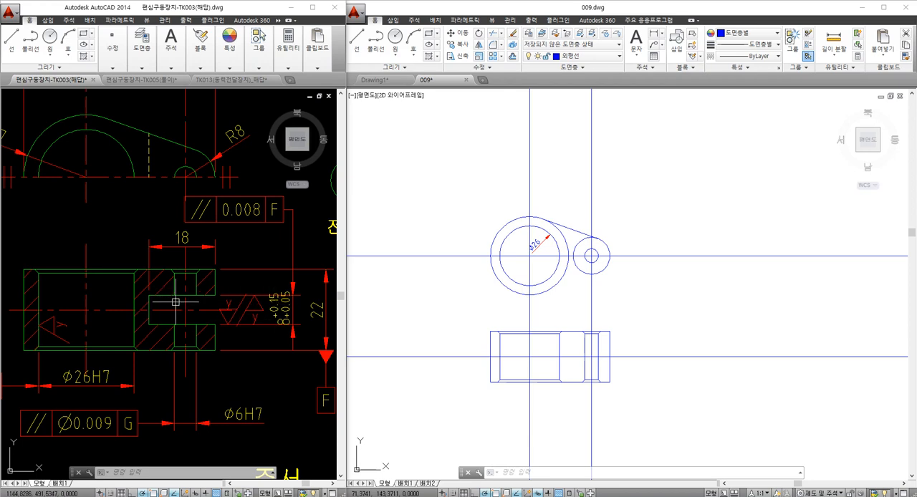
click(550, 321)
key(Escape)
key(Escape)
mouse_move(555, 338)
middle_down()
mouse_move(515, 292)
mouse_move(531, 307)
middle_up()
scroll(519, 300, up, 3)
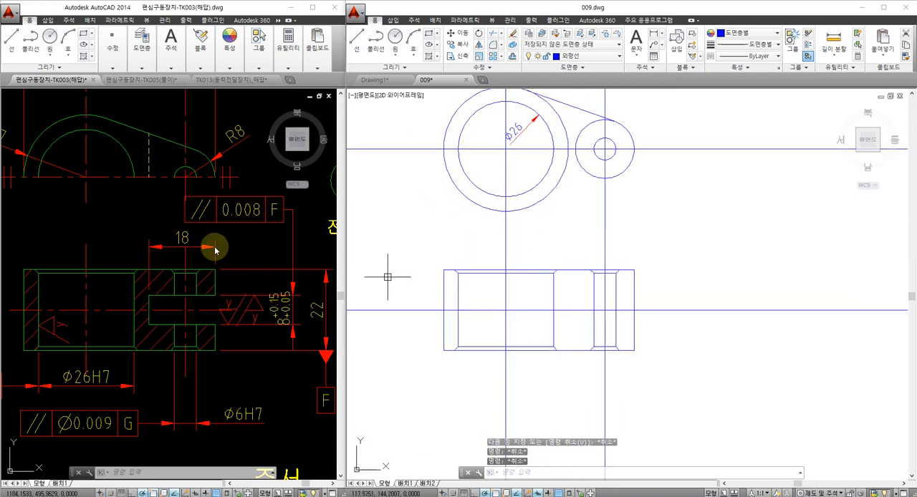
text(o)
key(Return)
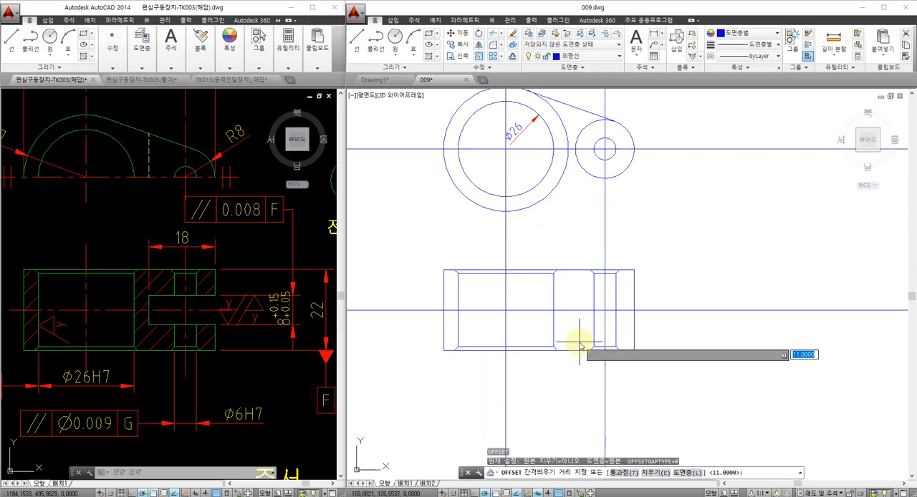
text(18)
key(Return)
click(634, 322)
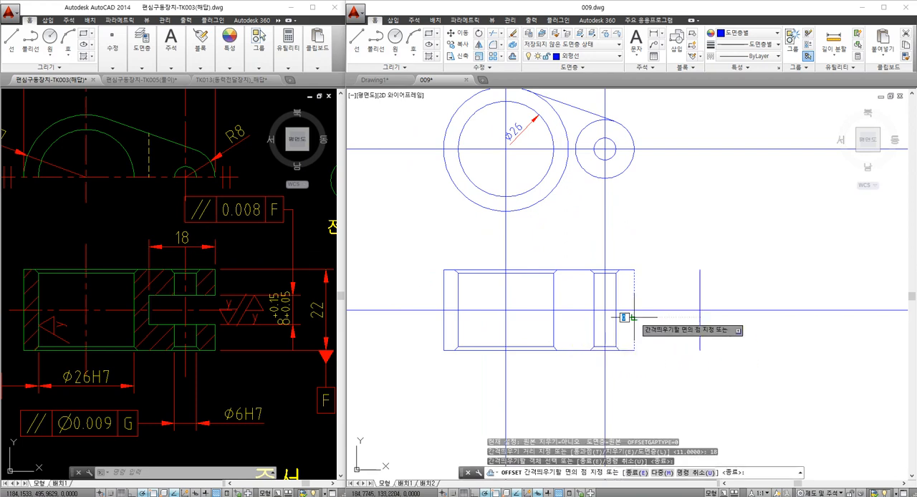
click(592, 328)
key(Escape)
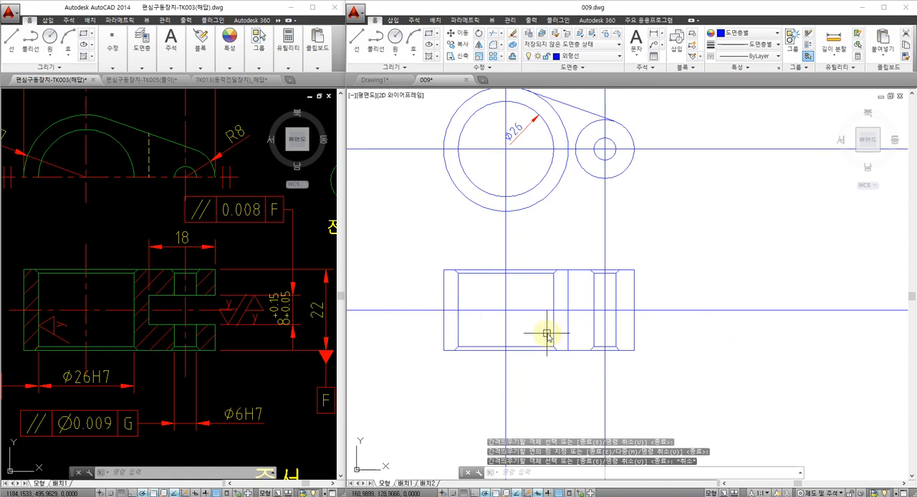
- Offset the section view's horizontal centre line by 4 upward and downward for the slot's sides
key(Return)
text(4)
key(Return)
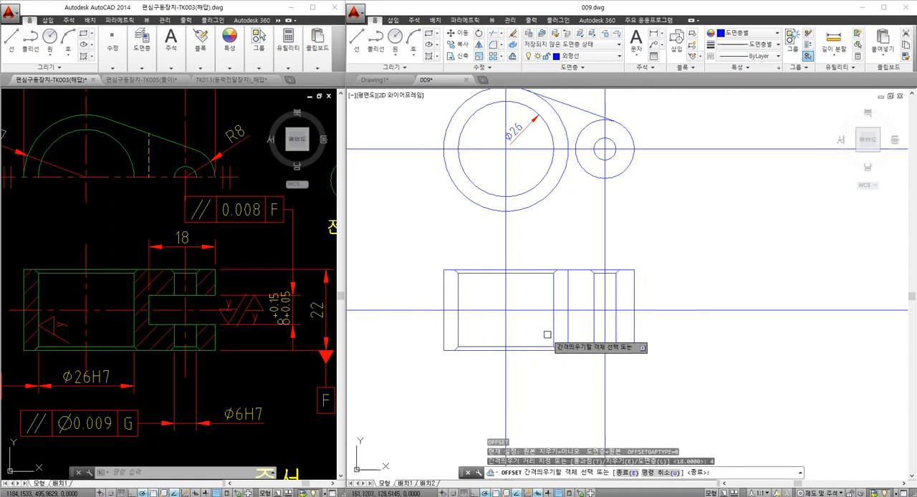
click(581, 310)
click(581, 299)
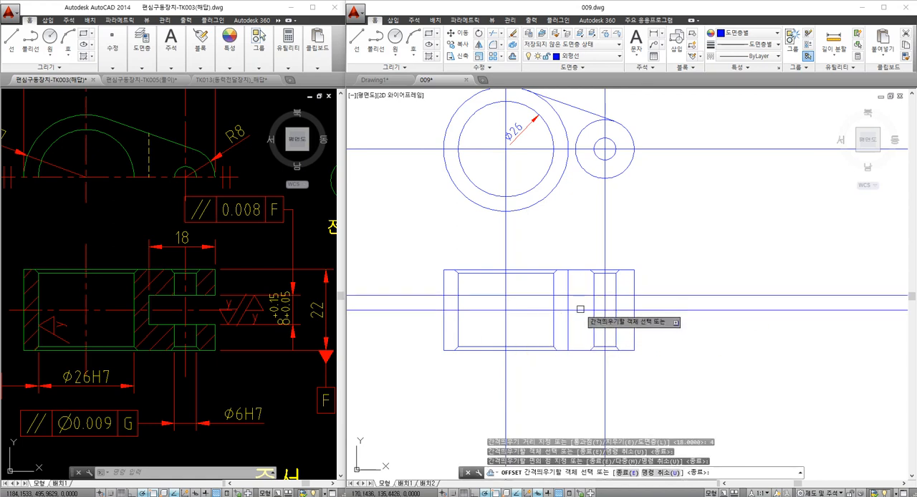
key(Escape)
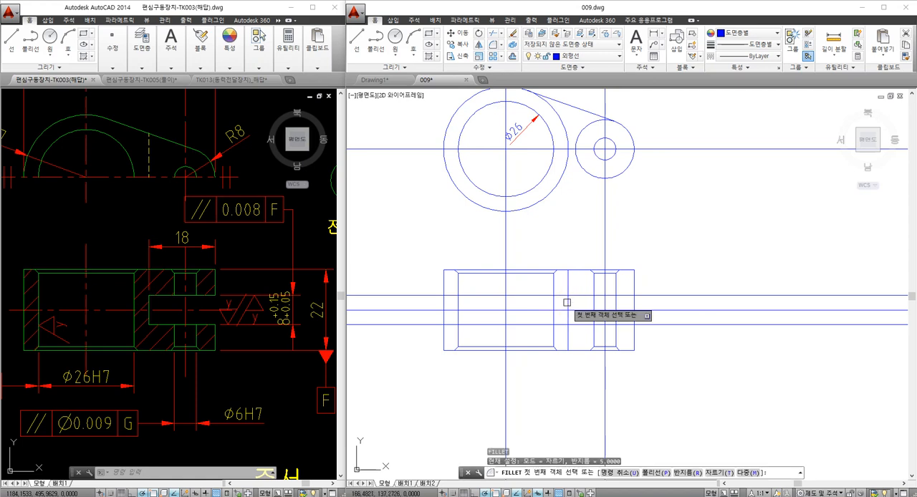
- Use Fillet to connect the slot's end line to its upper and lower side lines with sharp corners
key(Return)
click(569, 319)
click(576, 323)
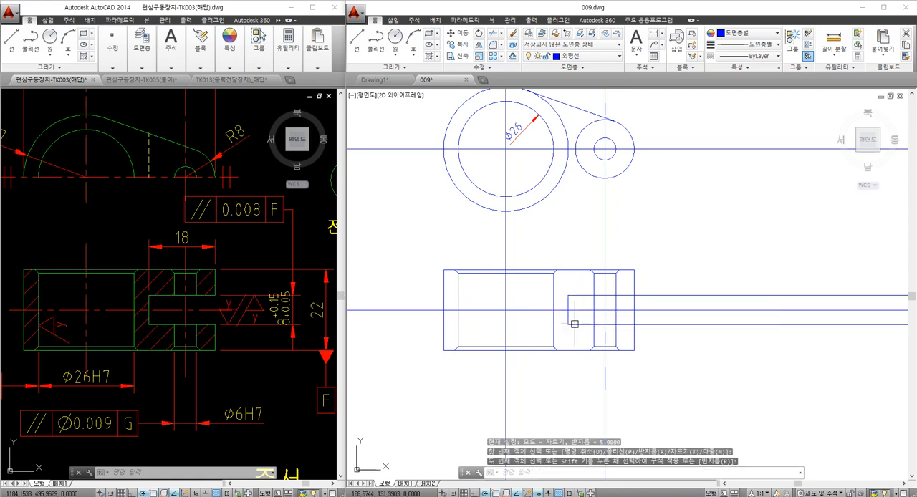
key(Escape)
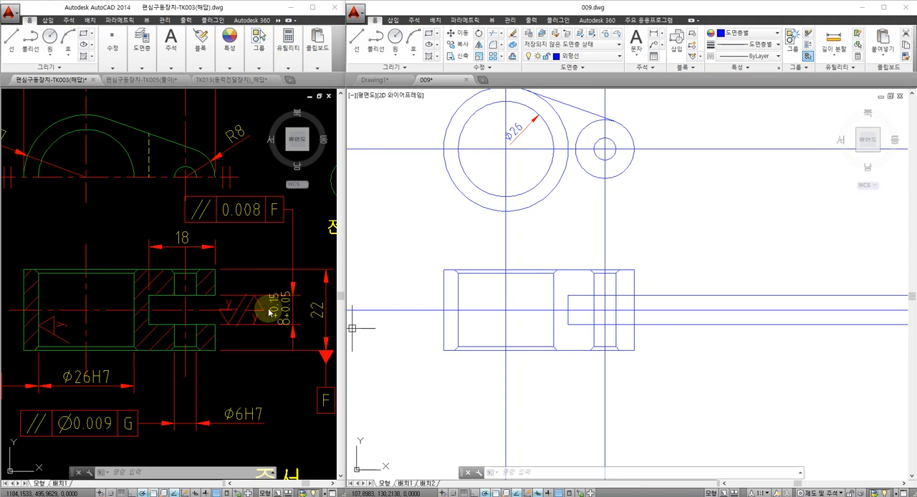
click(427, 324)
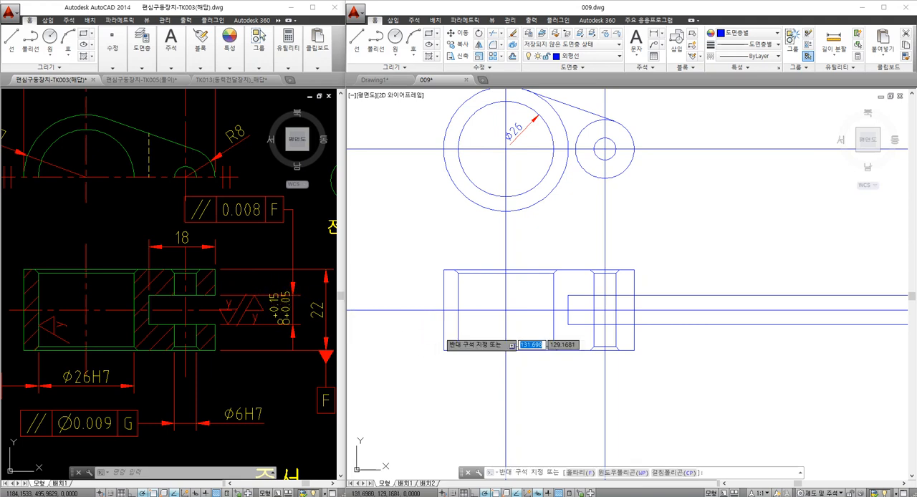
key(Escape)
key(Escape)
- Trim the slot's side lines beyond the section outline's outer edge, and that edge across the slot opening
middle_drag(544, 343, 529, 350)
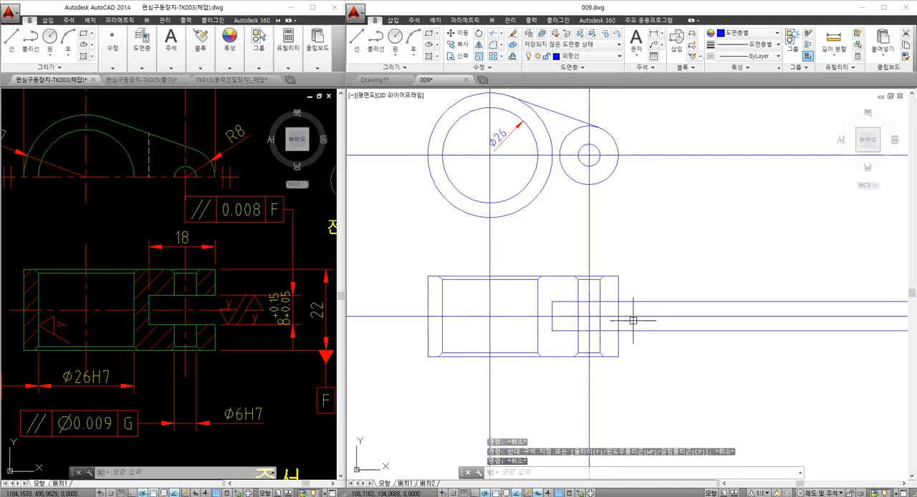
text(tr)
key(space)
click(636, 341)
click(621, 299)
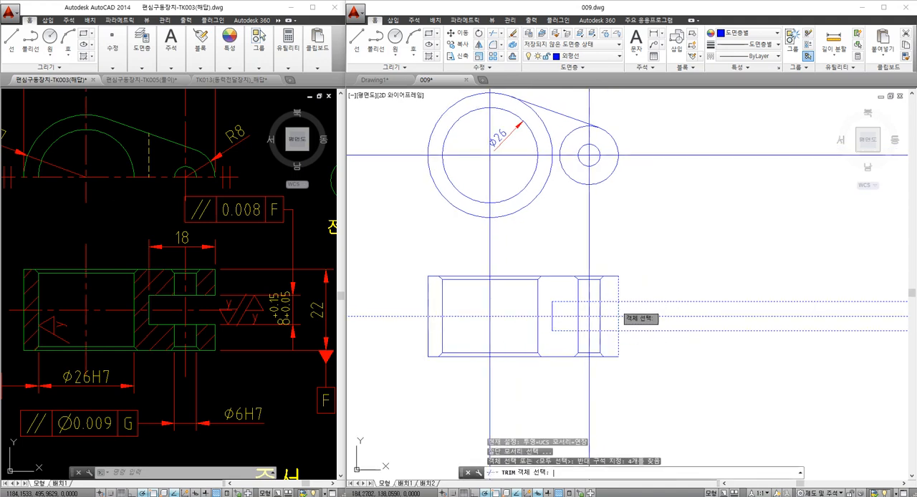
key(space)
click(619, 308)
click(623, 302)
click(622, 327)
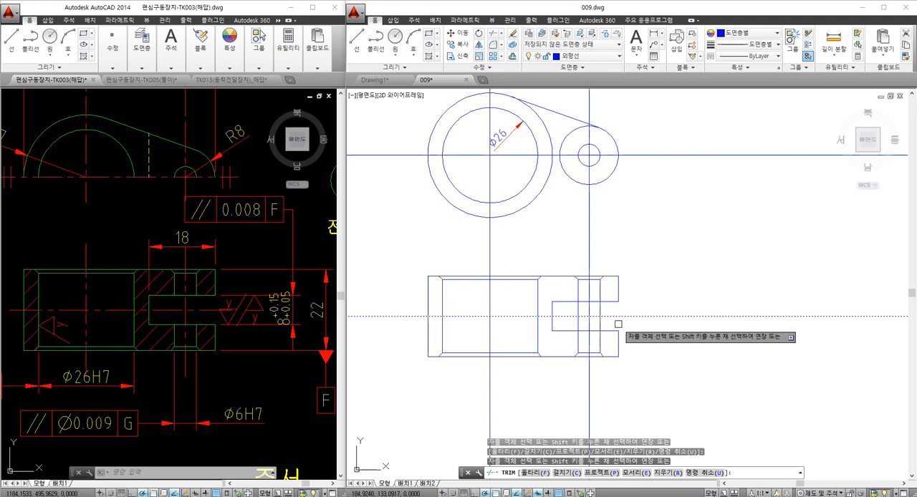
key(space)
- Trim the small hole's two vertical lines where they cross the slot in the section view
text(tr)
key(space)
click(605, 332)
click(604, 302)
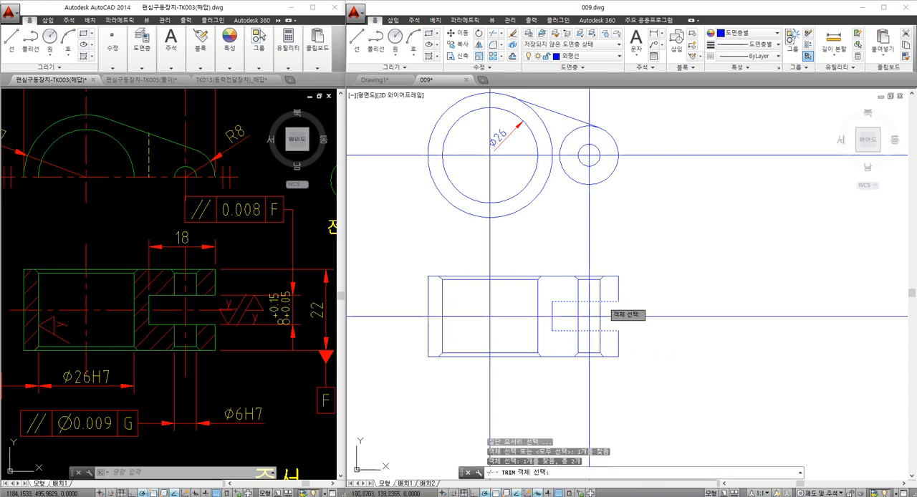
key(space)
click(599, 306)
click(579, 305)
key(Escape)
middle_drag(545, 306, 604, 311)
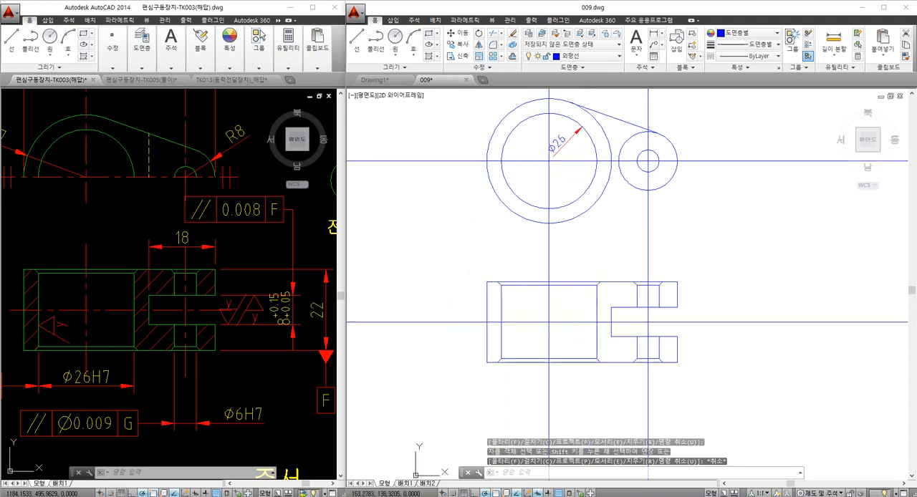
- Draw a vertical construction line through the slot's inner end corner up into the front view
middle_drag(575, 233, 576, 236)
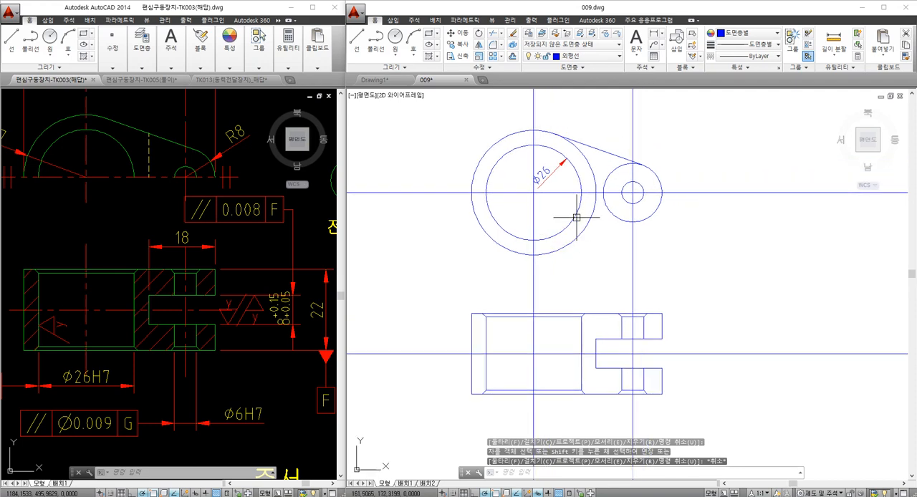
key(space)
click(594, 338)
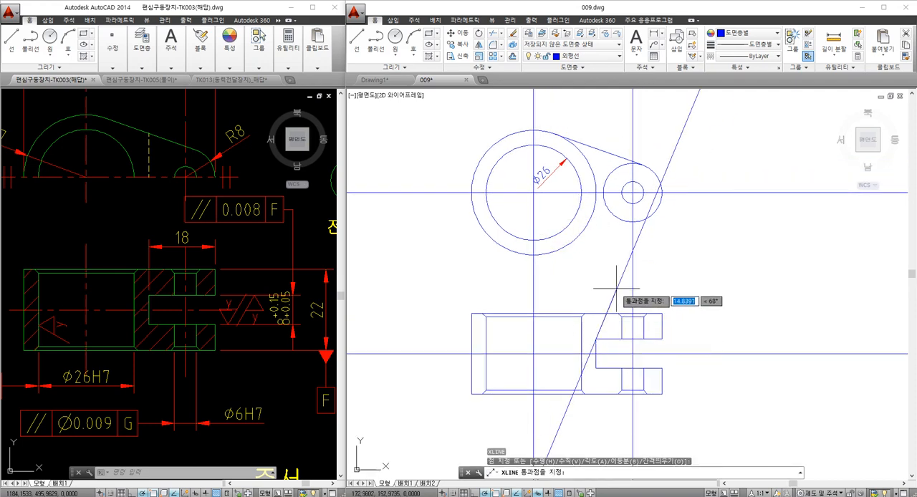
click(595, 264)
key(Escape)
middle_drag(604, 188, 600, 232)
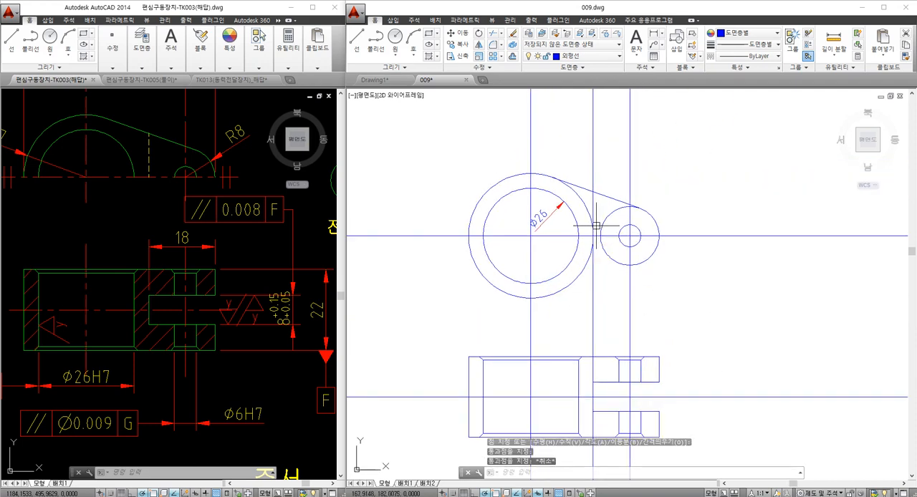
- Trim the vertical slot construction line below the front view's horizontal centre line
text(tr)
key(space)
key(space)
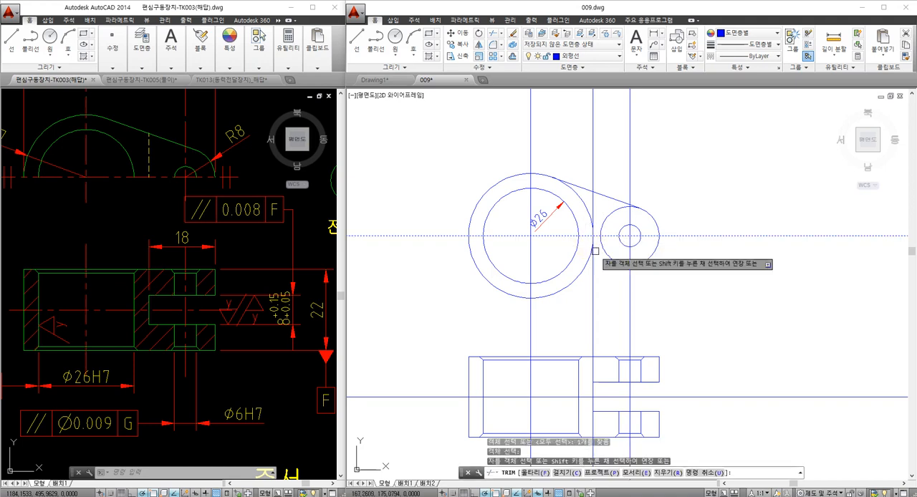
click(594, 257)
key(Escape)
key(Escape)
middle_drag(542, 221, 560, 221)
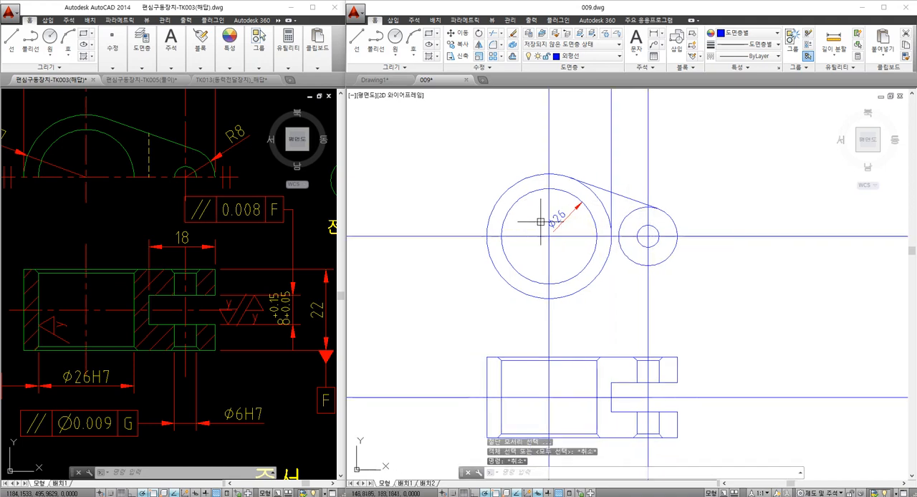
- Examine the front view of the link in the reference drawing
middle_drag(201, 293, 224, 321)
key(Escape)
key(Escape)
mouse_move(158, 229)
middle_down()
mouse_move(215, 288)
mouse_move(193, 289)
middle_up()
key(Escape)
click(447, 302)
key(Escape)
key(Escape)
- In 009.dwg, trim the large outer circle's arc between the sloped tangent line and the horizontal centre line
middle_drag(601, 213, 587, 225)
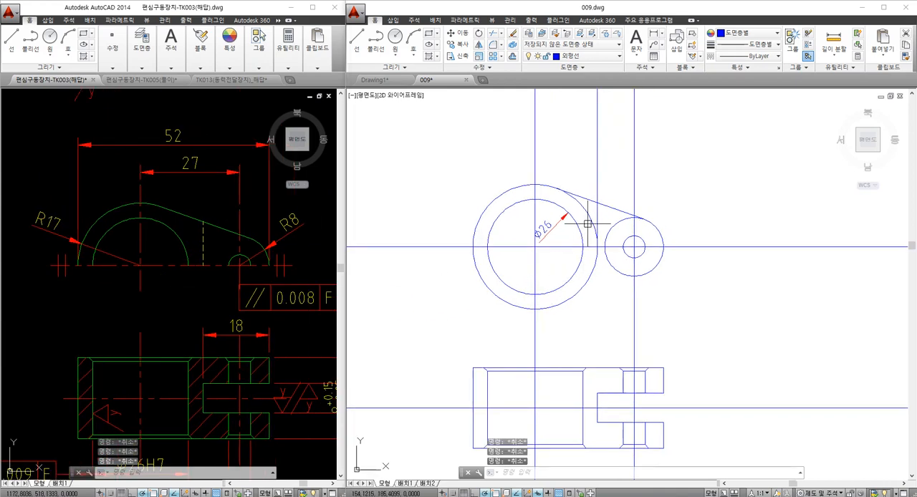
text(tr)
key(Return)
click(586, 198)
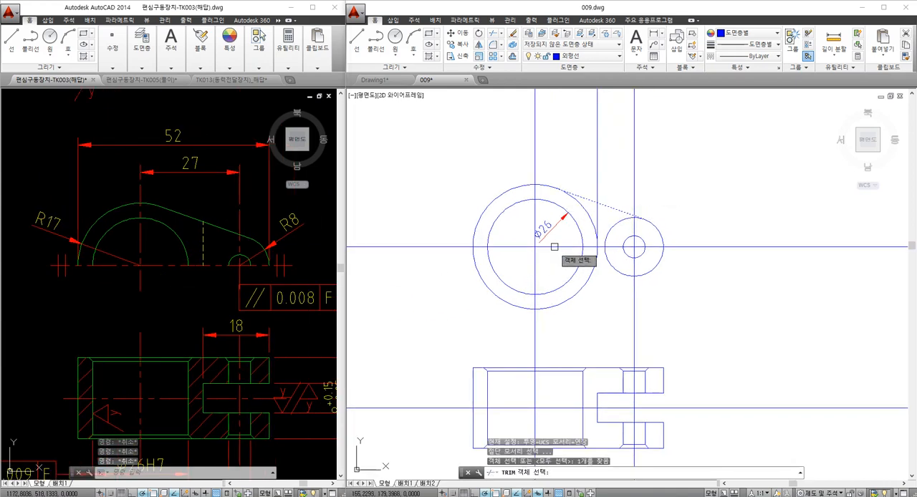
click(555, 248)
key(Return)
click(583, 212)
key(Return)
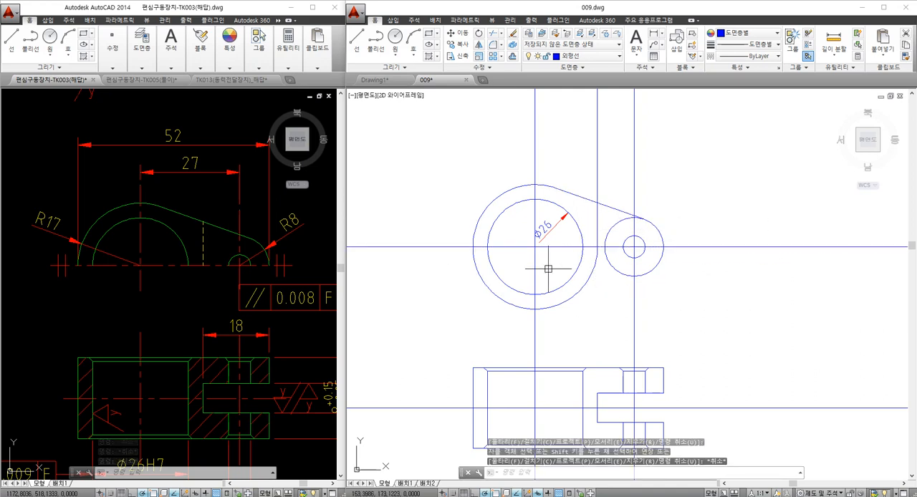
- Trim the lower halves of all front view circles at the horizontal centre line
key(Return)
click(498, 280)
key(Return)
click(495, 315)
click(471, 263)
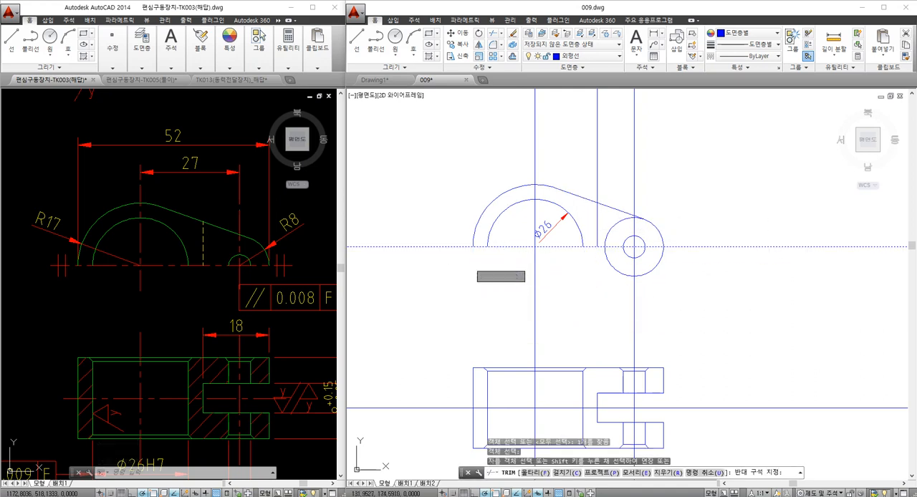
click(621, 288)
click(601, 257)
click(643, 251)
key(Return)
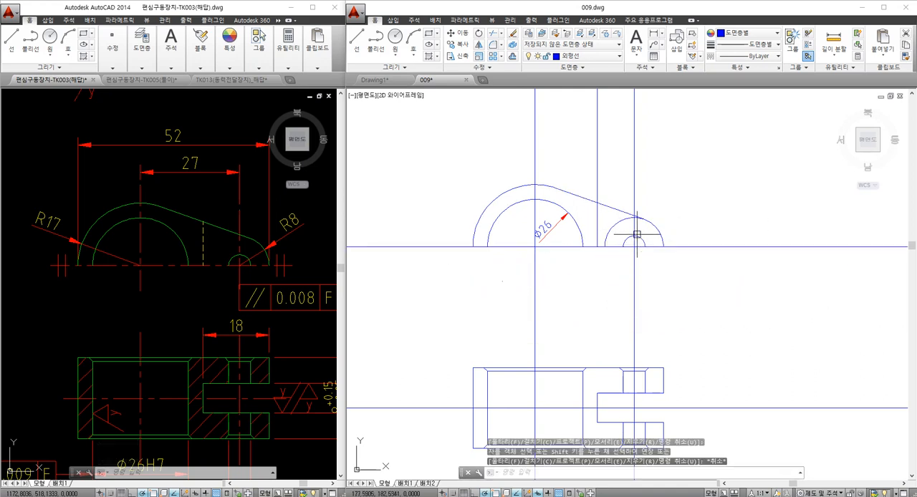
- Trim the small end's outer arc on the inner side of the sloped tangent line
key(Return)
click(627, 216)
key(Return)
click(615, 223)
key(Escape)
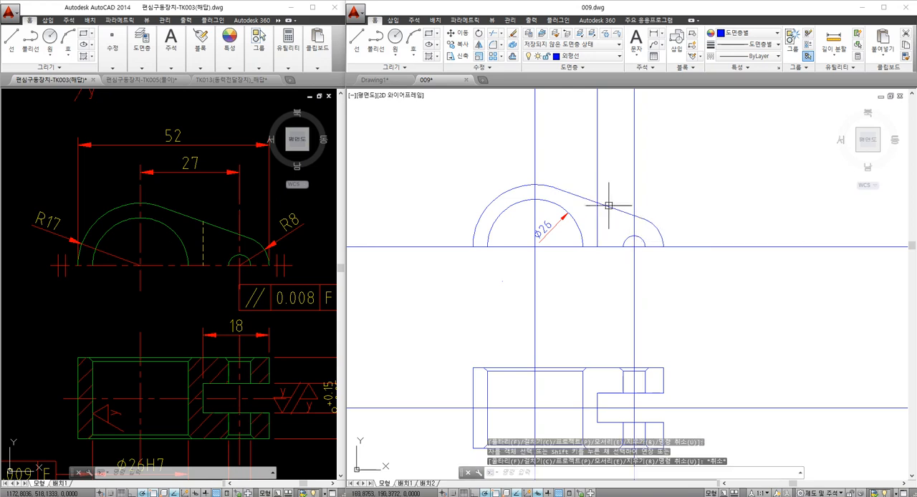
- Try to trim the vertical slot line at the sloped tangent line, and undo the mistaken trim
text(TR)
key(Return)
key(Return)
click(607, 206)
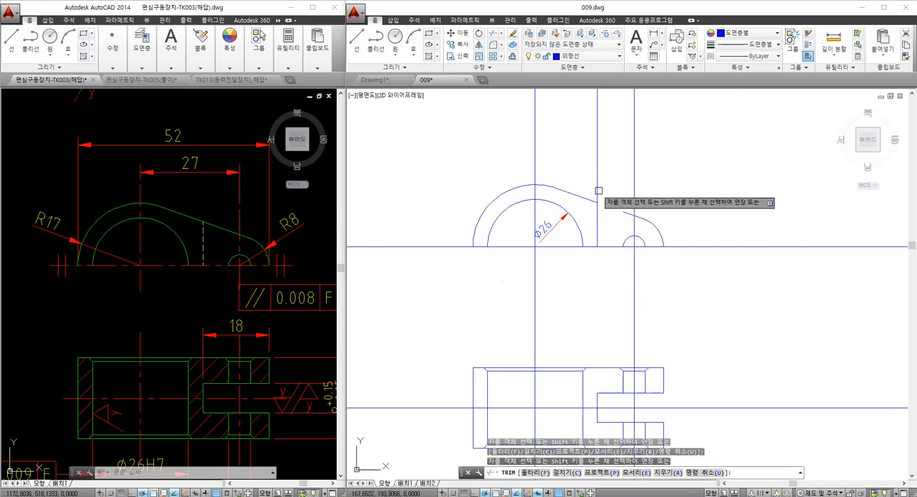
click(599, 191)
key(Escape)
key(Escape)
text(u)
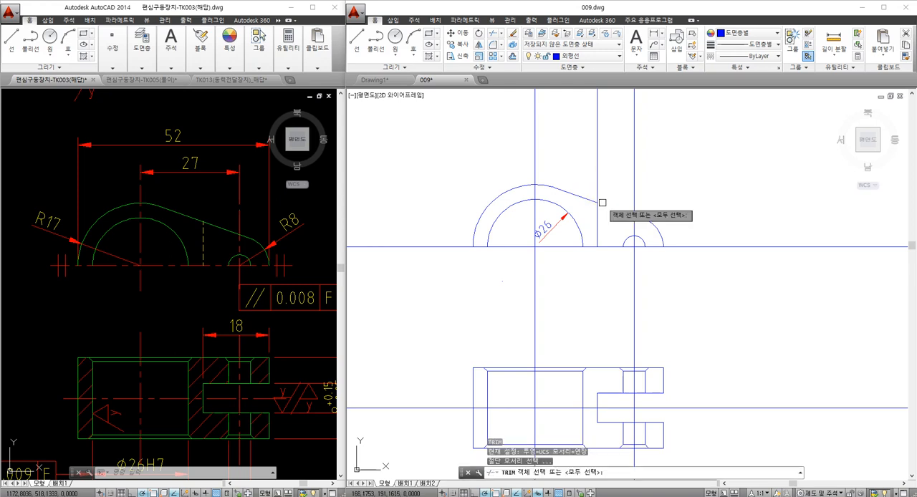
key(Return)
text(u)
key(Return)
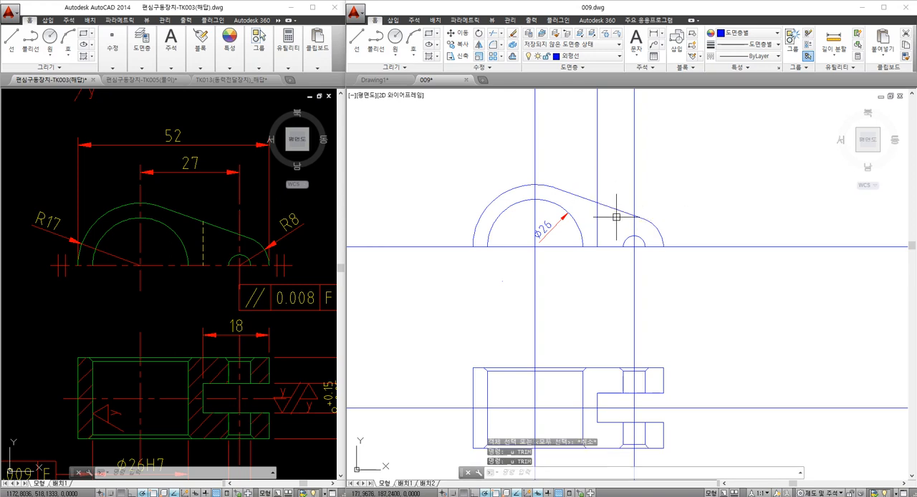
- Trim the vertical slot line above the sloped tangent line in the front view
text(tr)
key(Return)
key(Return)
key(Escape)
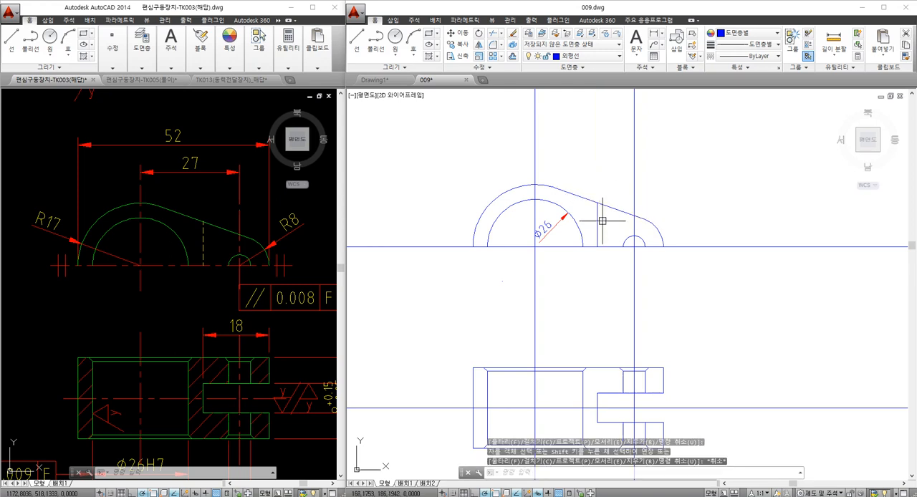
- Put the front view's vertical slot line on the 숨은선 (hidden line) layer
scroll(581, 207, down, 3)
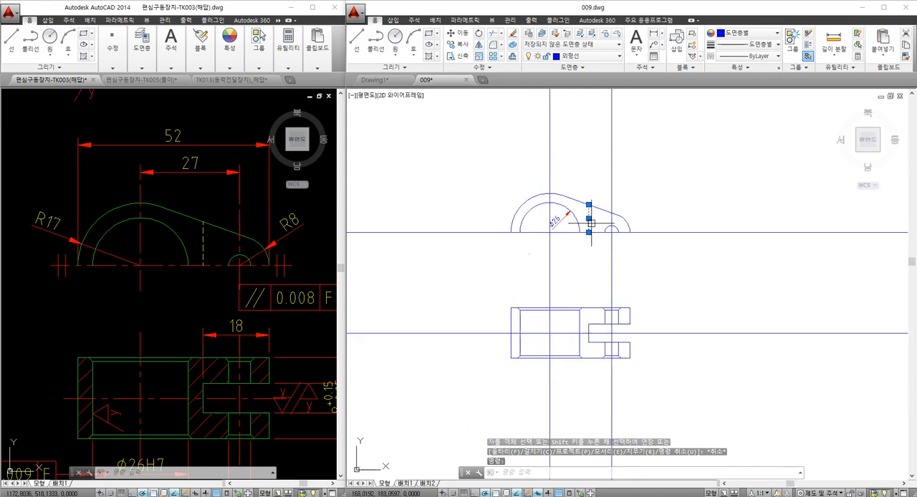
click(595, 56)
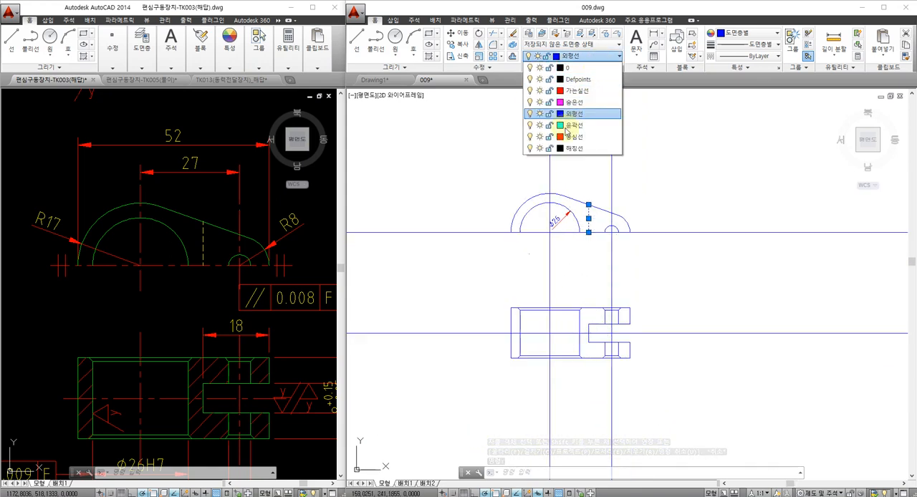
click(578, 103)
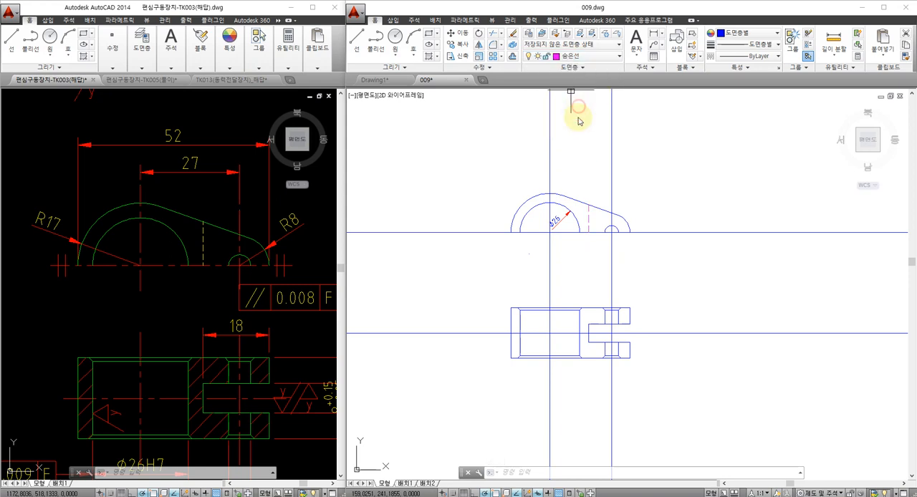
key(Escape)
key(Escape)
- Delete the Ø26 diameter dimension from the front view
scroll(577, 246, up, 2)
middle_drag(556, 239, 557, 262)
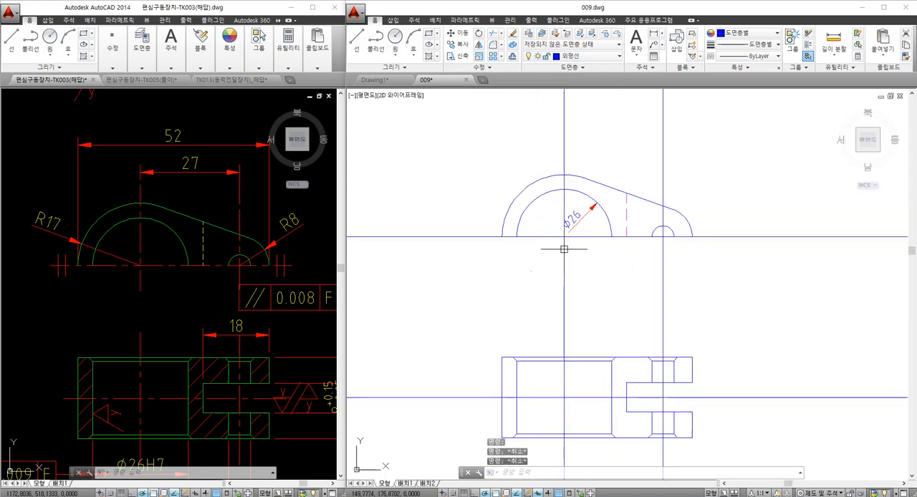
click(576, 250)
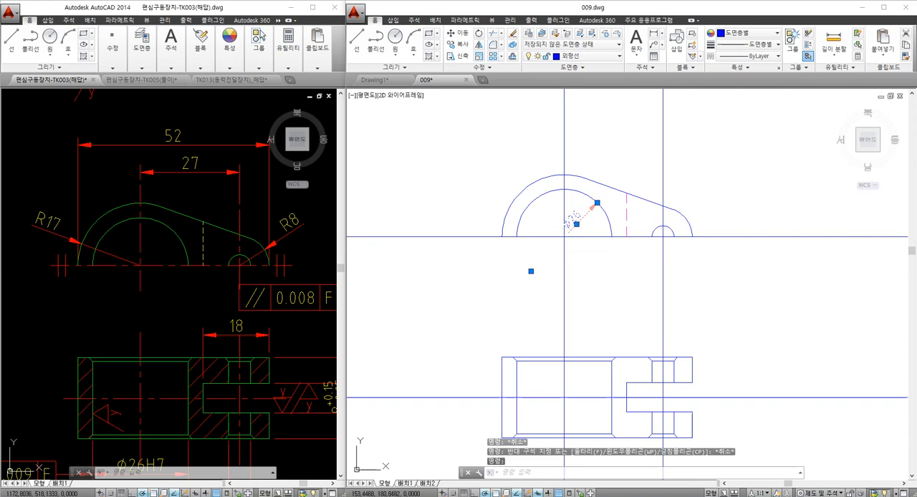
key(Delete)
- Put both vertical and both horizontal centre lines of the two views on the 중심선 (centre line) layer
click(576, 247)
click(555, 228)
click(679, 286)
click(646, 283)
click(759, 415)
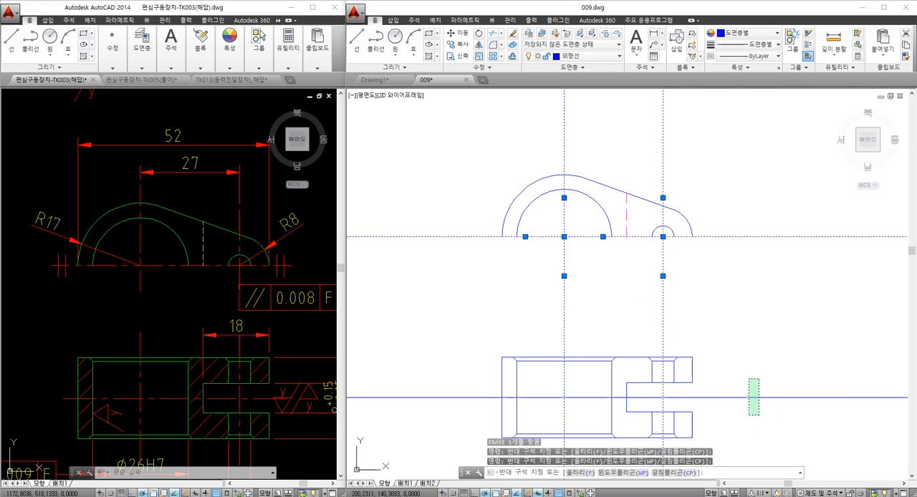
click(748, 378)
click(585, 56)
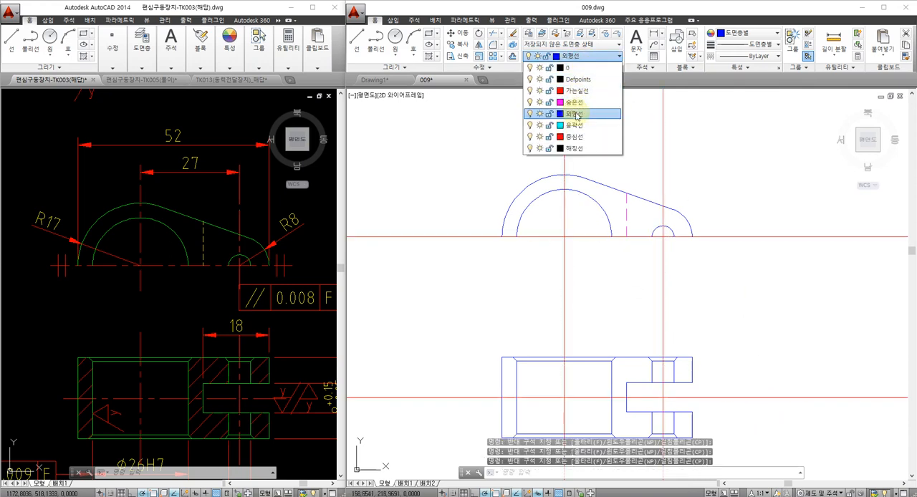
click(574, 136)
key(Escape)
key(Escape)
- Break the centre lines just outside the front view's outline, and erase the horizontal remainder beyond the small end
middle_drag(553, 153, 542, 173)
text(b)
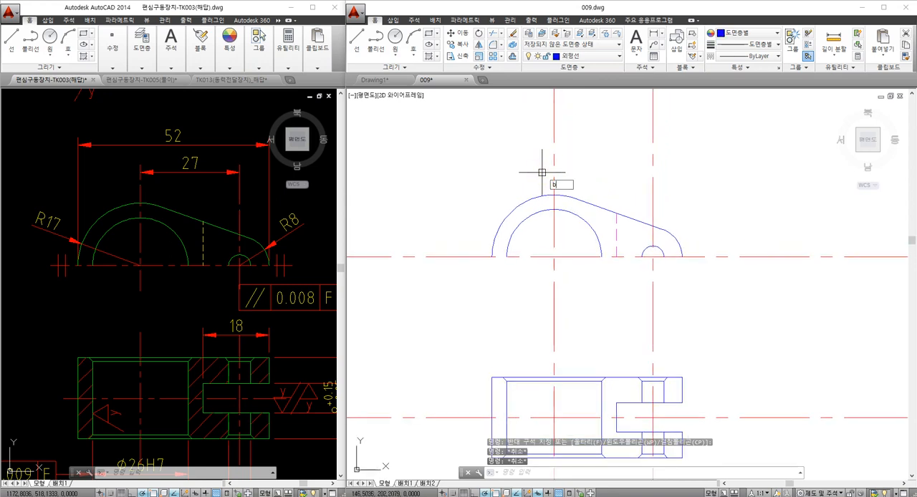
text(r)
key(Return)
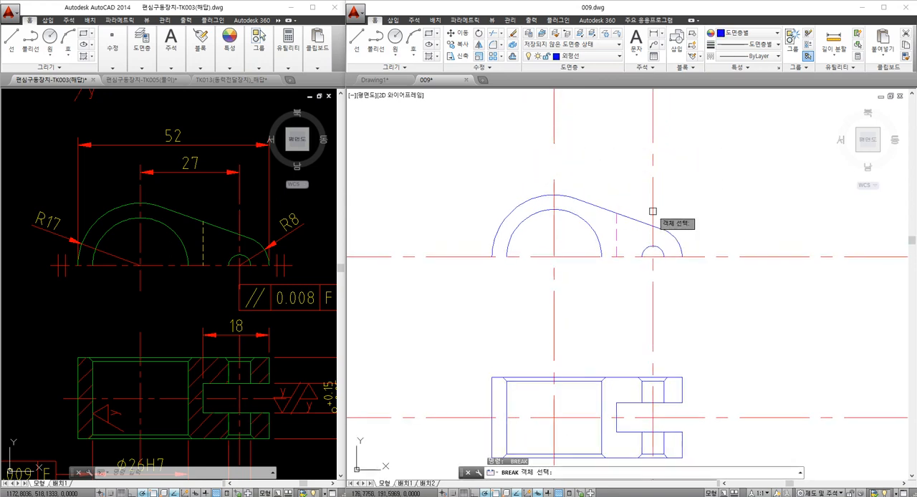
click(467, 256)
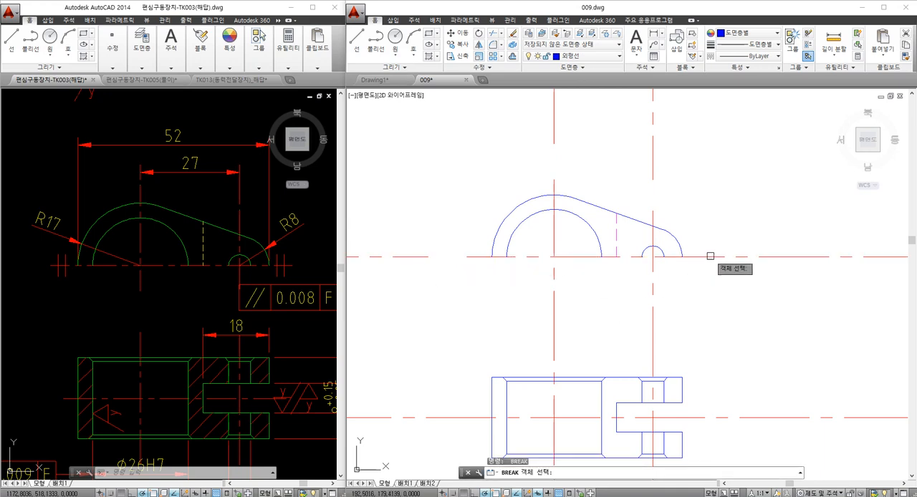
click(733, 257)
click(780, 272)
click(755, 230)
text(e)
key(Return)
- Erase the leftover centre line pieces above the front view and beyond its large end
click(707, 151)
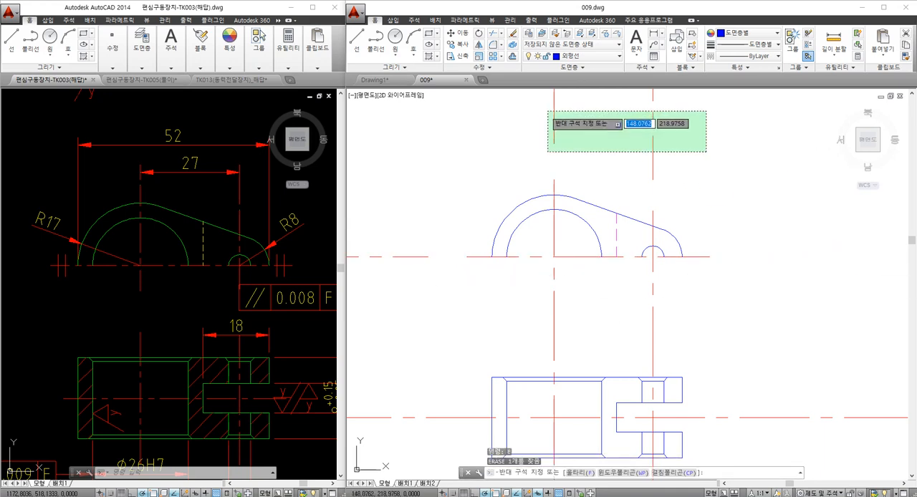
click(534, 114)
text(e)
key(Return)
click(445, 226)
click(398, 272)
text(e)
key(Return)
- Break both vertical centre lines between the two views, leaving short extensions below the front view and above the section view
middle_drag(500, 306, 520, 261)
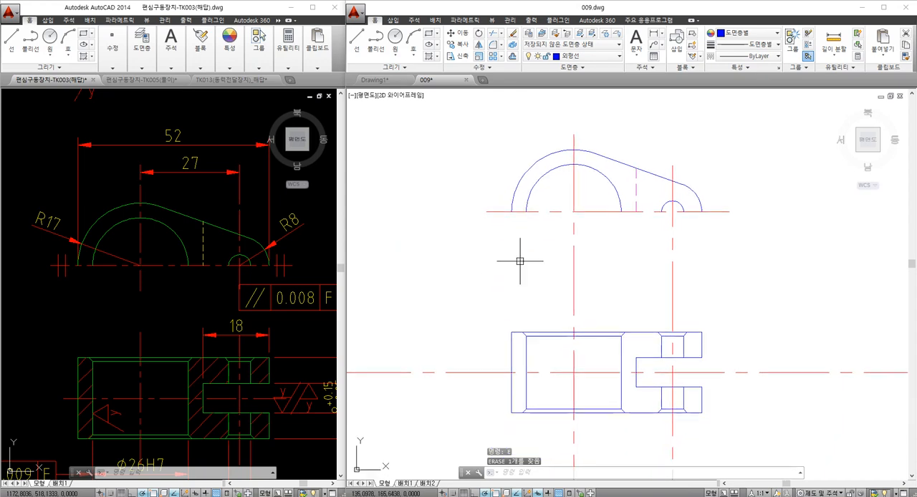
key(Return)
click(574, 312)
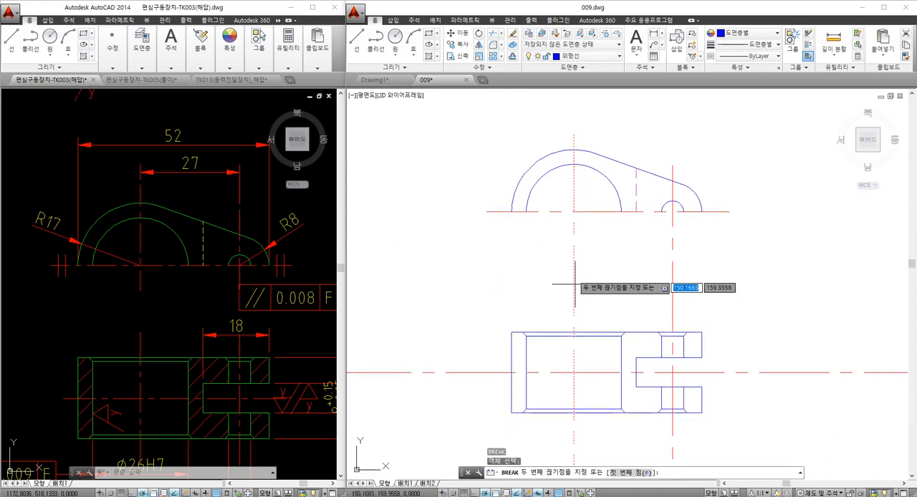
click(573, 228)
key(Return)
click(672, 259)
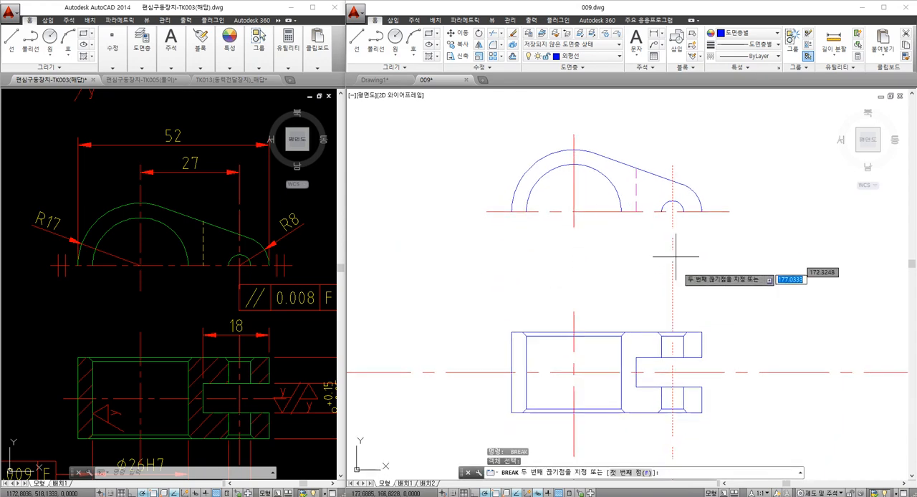
click(684, 312)
key(Return)
- Break the horizontal centre line beyond both ends of the section view and the vertical centre lines just below it
middle_drag(495, 369, 475, 280)
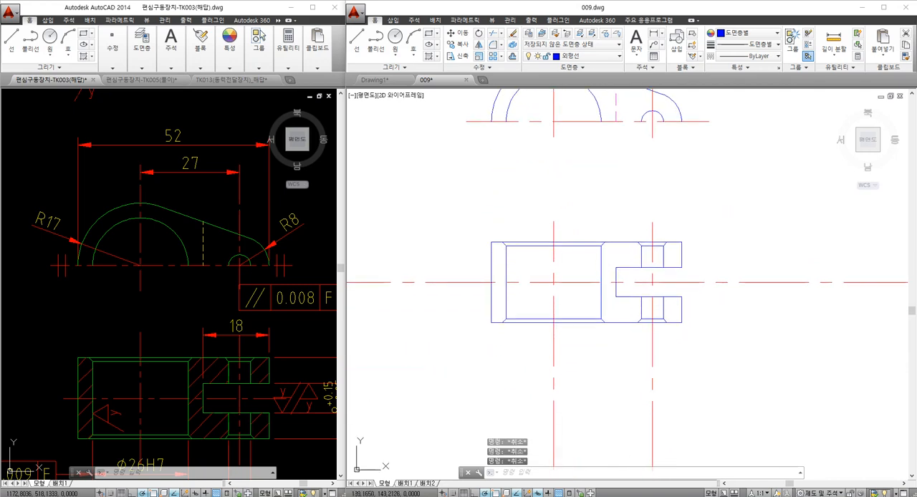
click(474, 283)
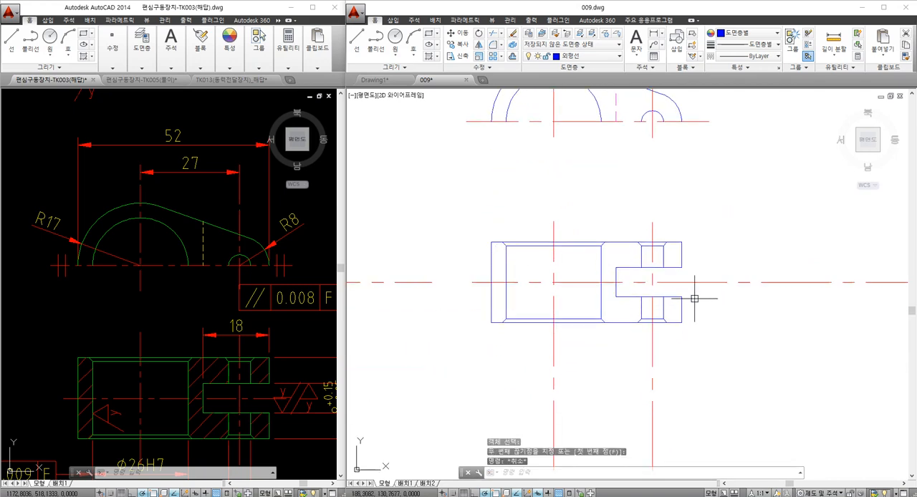
click(720, 285)
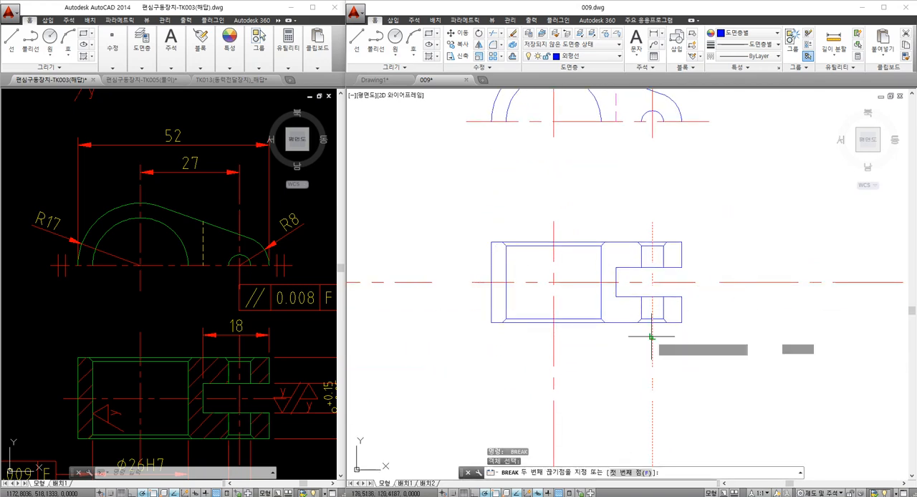
key(Return)
click(554, 338)
click(554, 364)
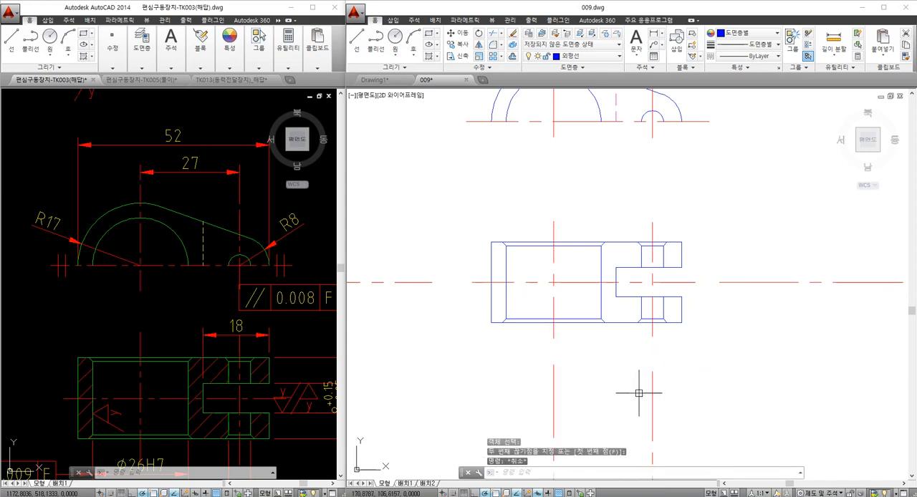
- Erase the leftover centre line pieces below the section view and beyond both of its ends
click(667, 402)
click(537, 377)
text(e)
key(Return)
scroll(567, 359, down, 2)
click(473, 331)
click(430, 284)
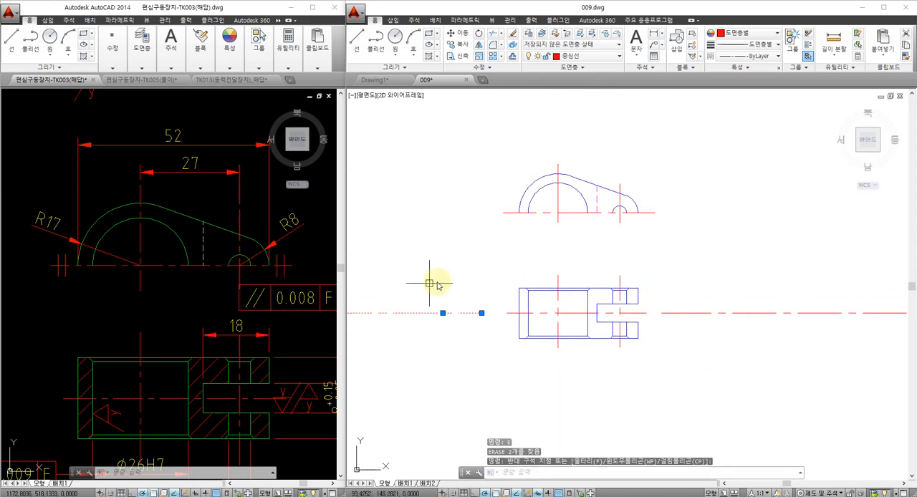
text(e)
key(Return)
click(742, 334)
click(710, 295)
text(e)
key(Return)
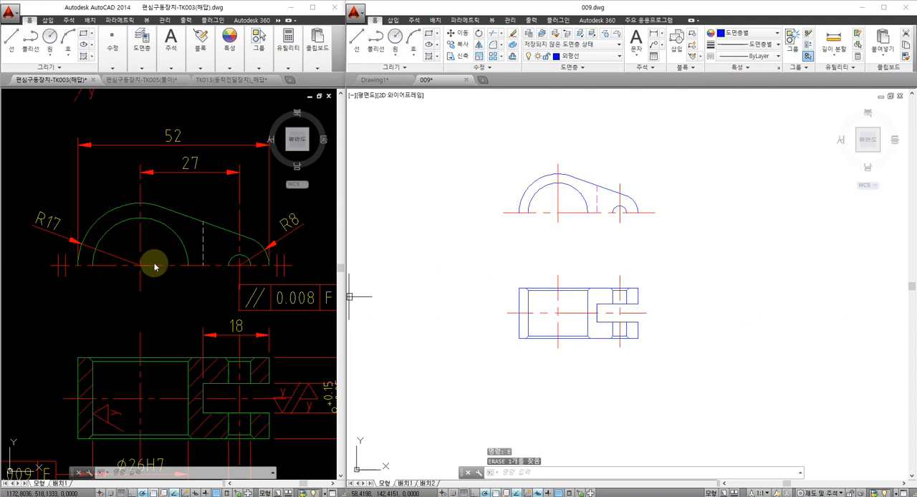
- Try to reduce the section view to its upper half by trimming at the horizontal centre line and erasing the lower lines
click(160, 392)
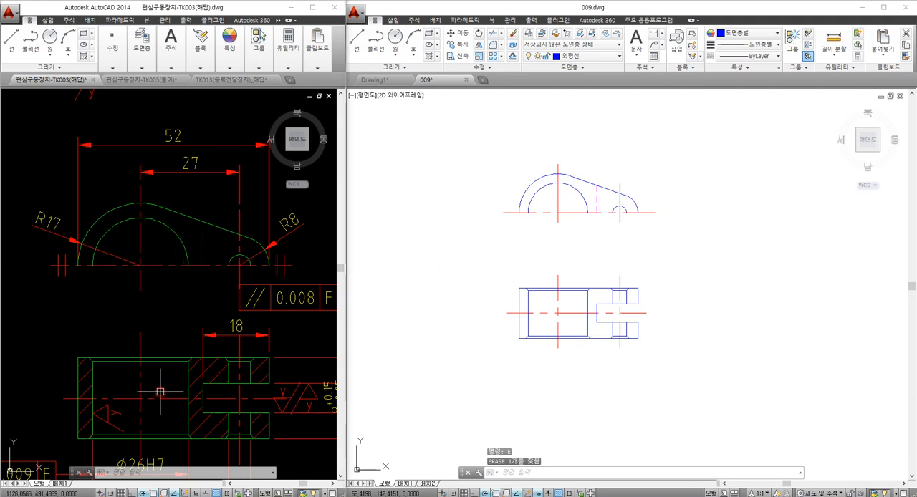
click(545, 324)
click(574, 314)
text(tr)
key(space)
click(657, 361)
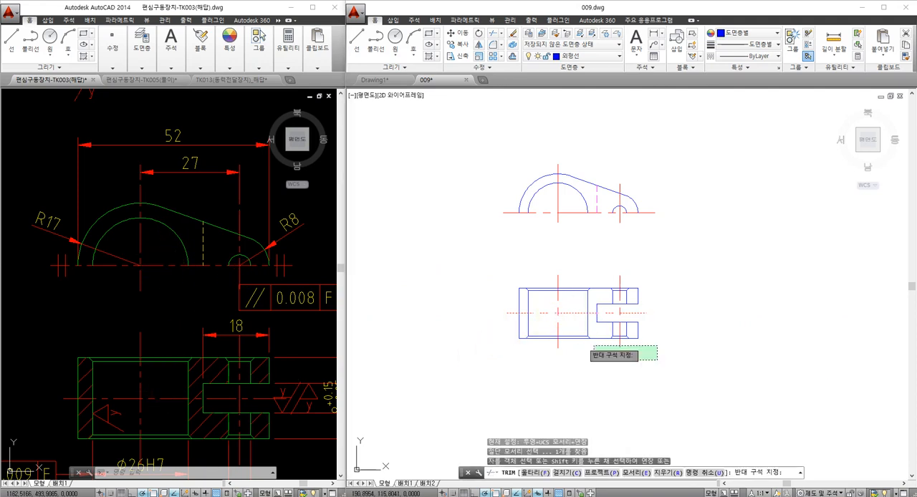
click(494, 318)
key(Escape)
click(660, 372)
key(Escape)
key(Escape)
click(491, 324)
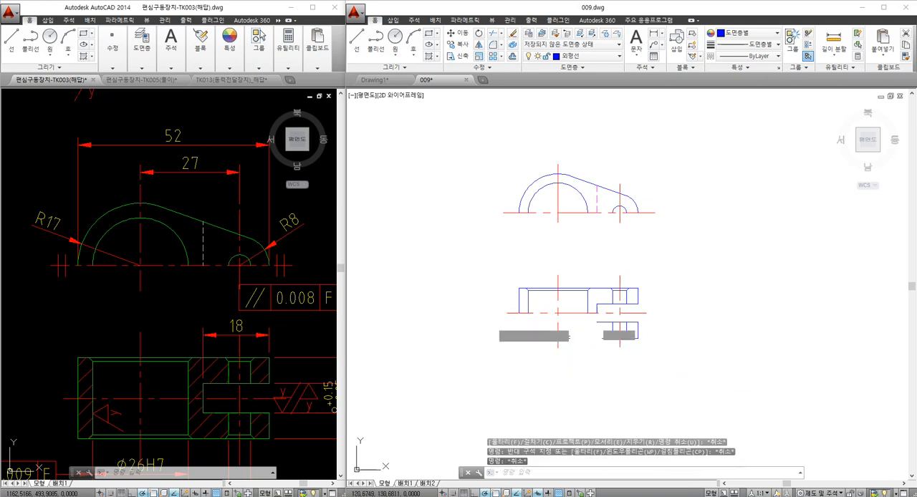
click(694, 366)
text(e)
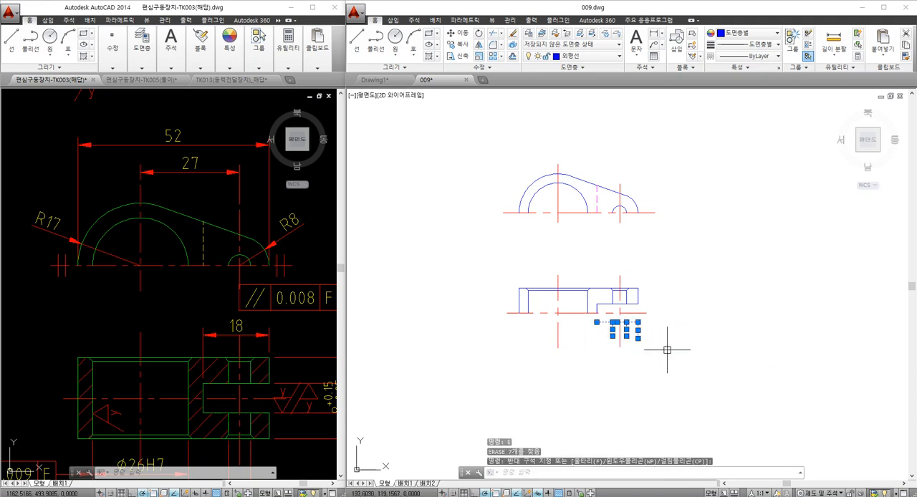
key(space)
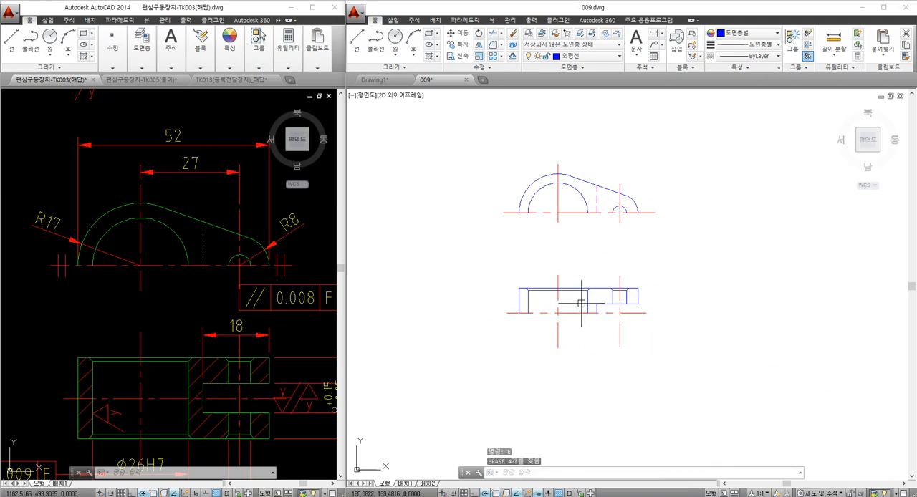
- Undo the erasing and trimming of the section view's lower half
text(u)
key(space)
text(u)
key(space)
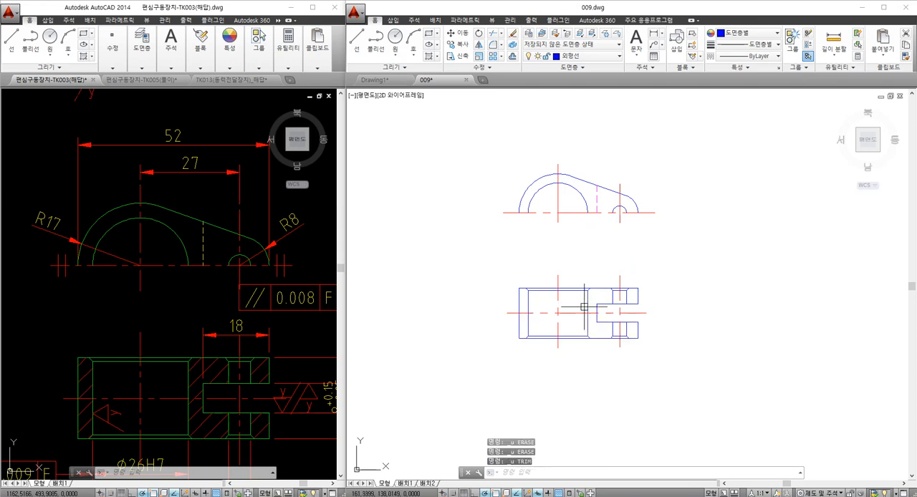
scroll(493, 313, up, 2)
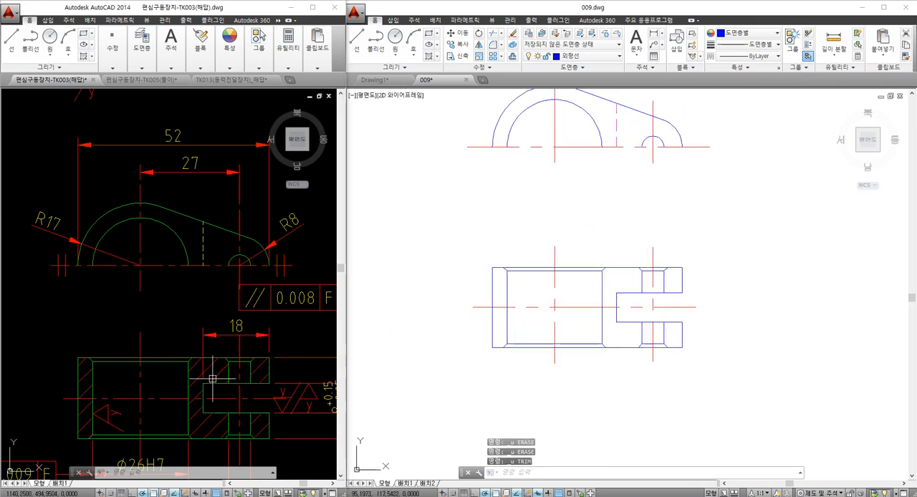
key(Escape)
key(Escape)
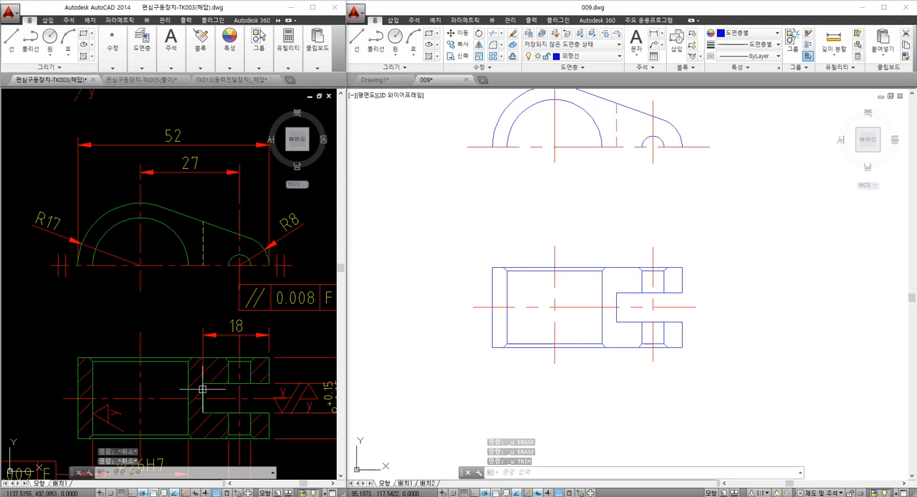
click(634, 308)
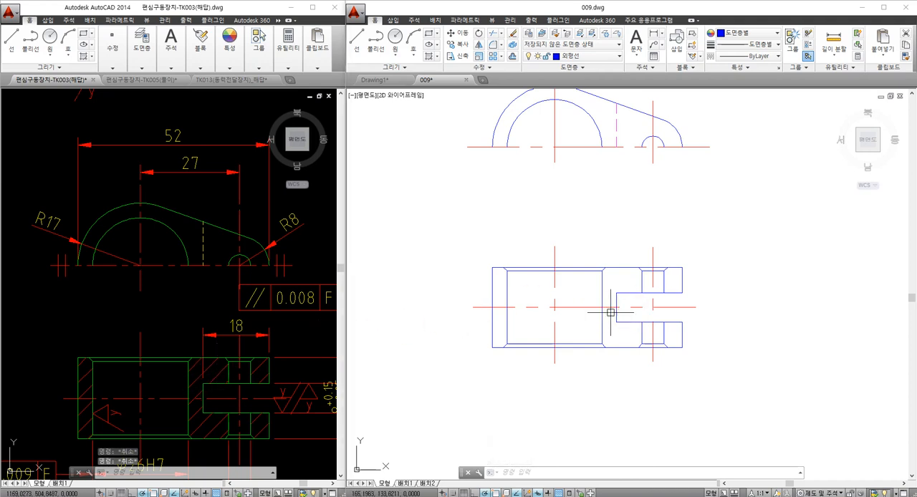
key(Escape)
middle_drag(586, 305, 575, 326)
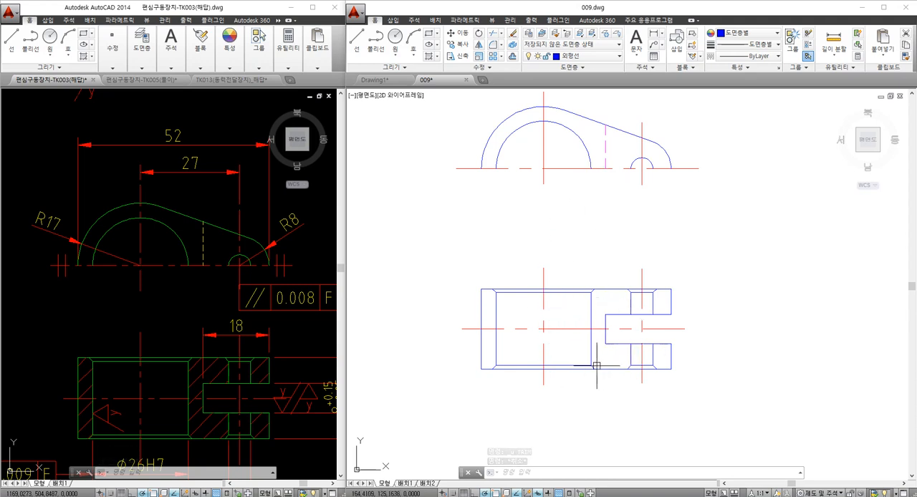
click(498, 257)
key(Escape)
key(Escape)
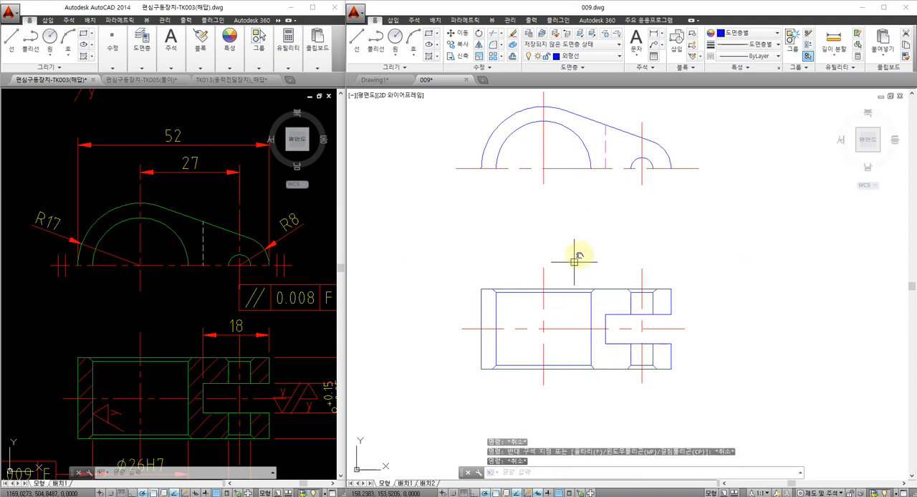
- Hatch the cut areas of the section view around the large bore, slot and small hole with the ANSI31 pattern
middle_drag(574, 262, 602, 236)
click(586, 253)
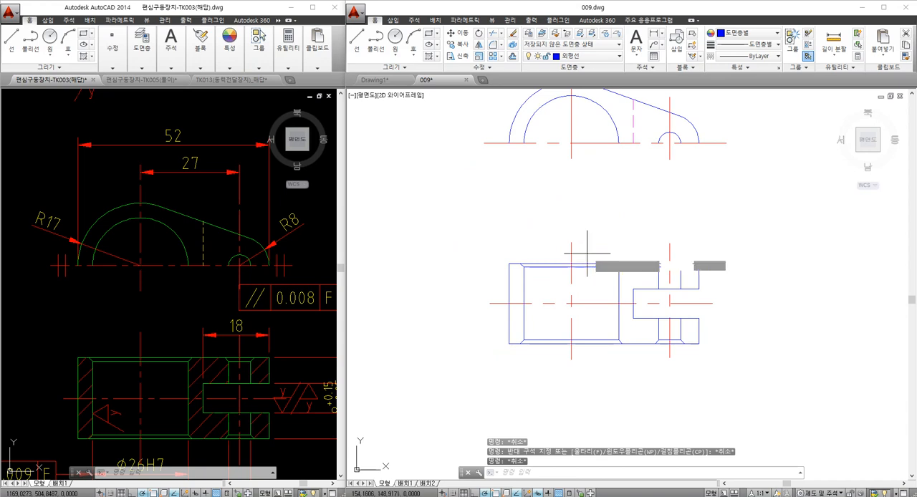
text(h)
key(Return)
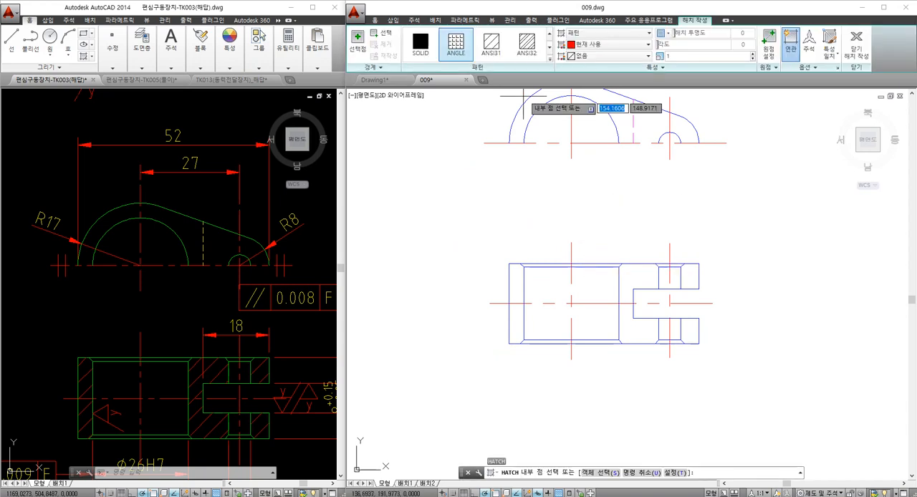
click(493, 50)
click(515, 301)
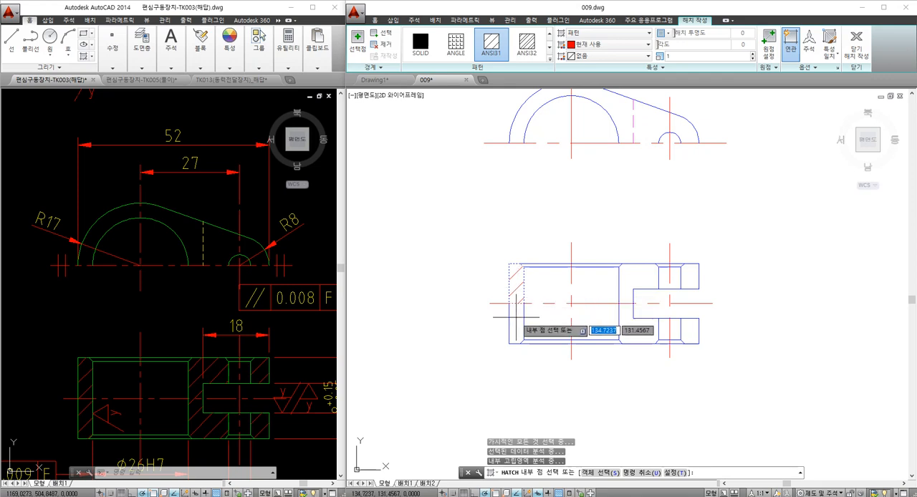
click(639, 331)
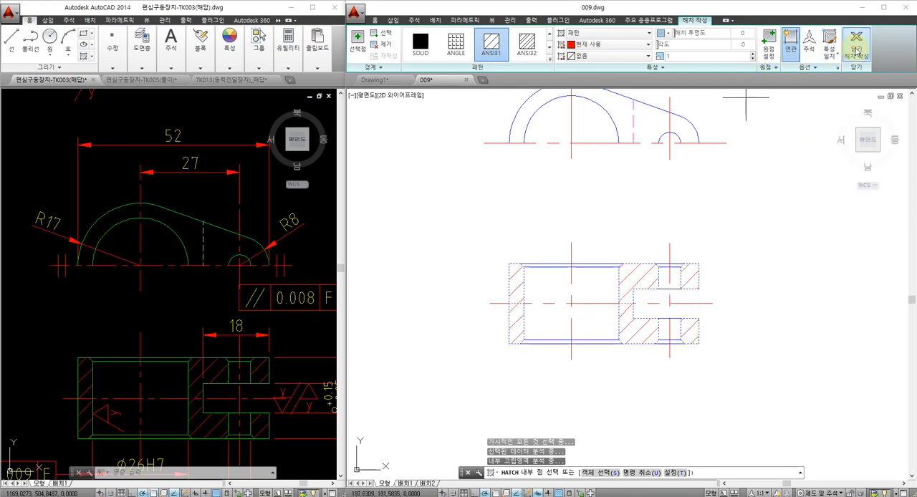
key(Return)
key(Escape)
- Draw a 5 mm vertical line upward from the front view's horizontal centre line, just outside the large end
middle_drag(571, 269, 545, 299)
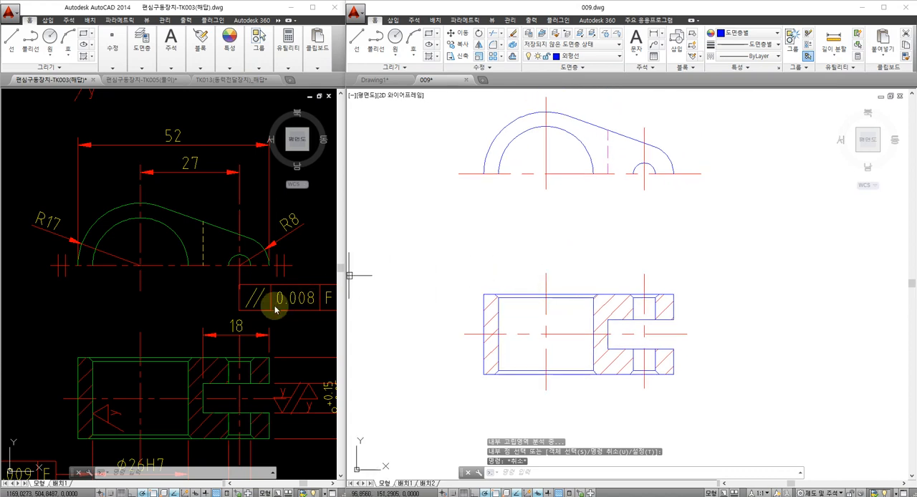
middle_drag(233, 329, 225, 297)
middle_drag(562, 255, 557, 276)
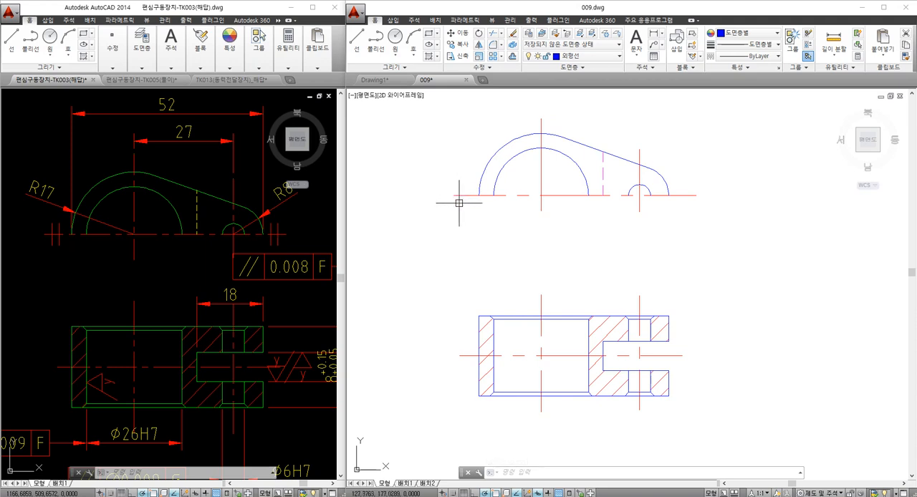
click(259, 223)
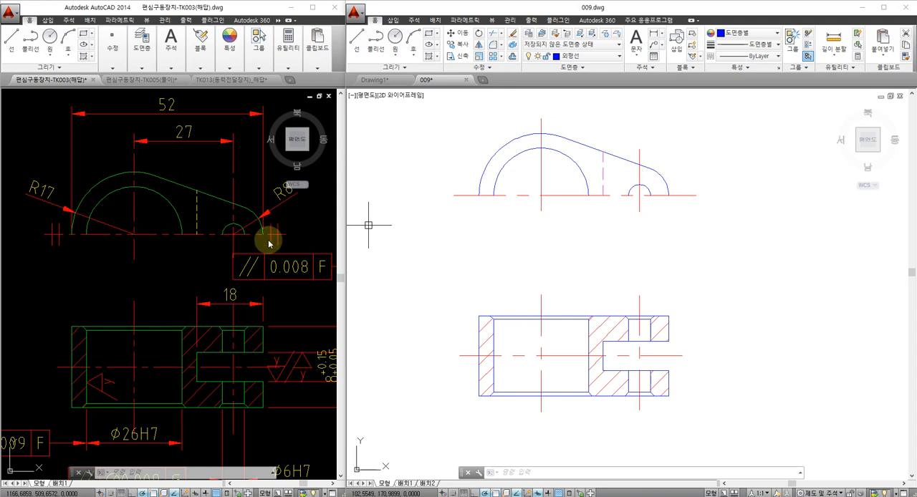
key(Escape)
middle_drag(459, 228, 453, 240)
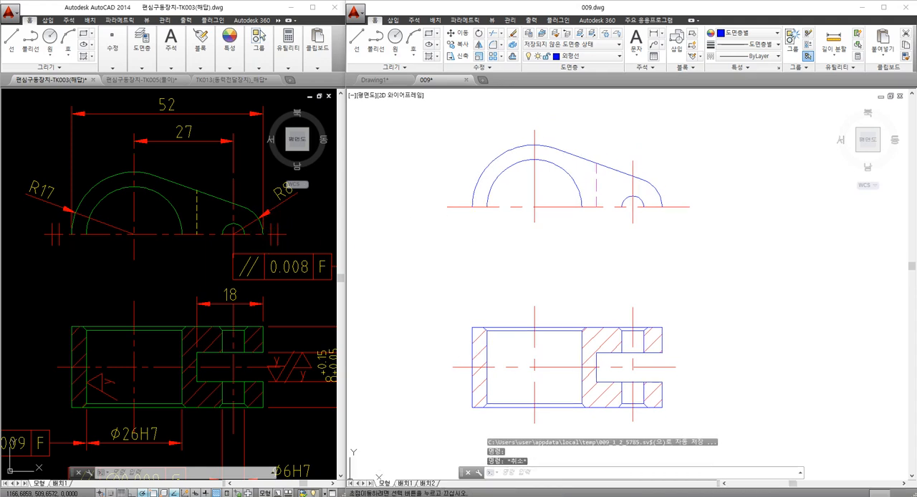
text(l)
key(space)
click(452, 207)
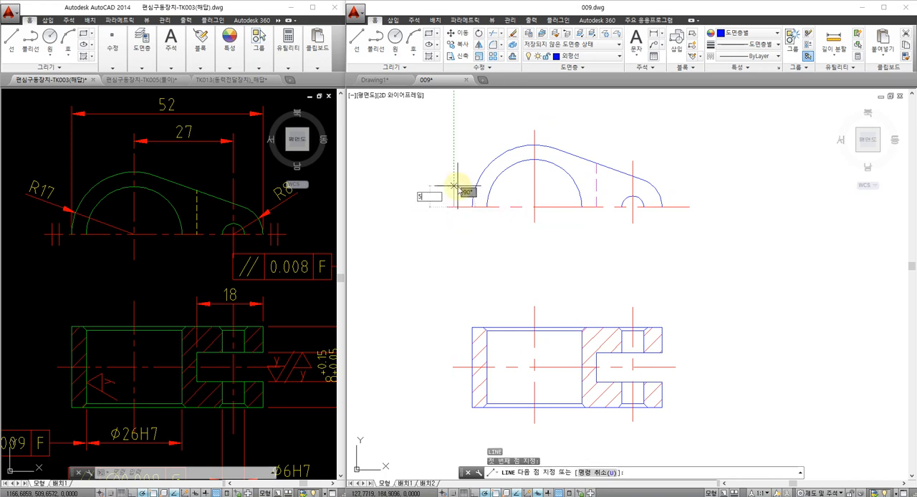
key(Escape)
- Move the short vertical line by its midpoint so that it is centred on the front view's horizontal centre line
text(m)
key(space)
click(455, 196)
key(space)
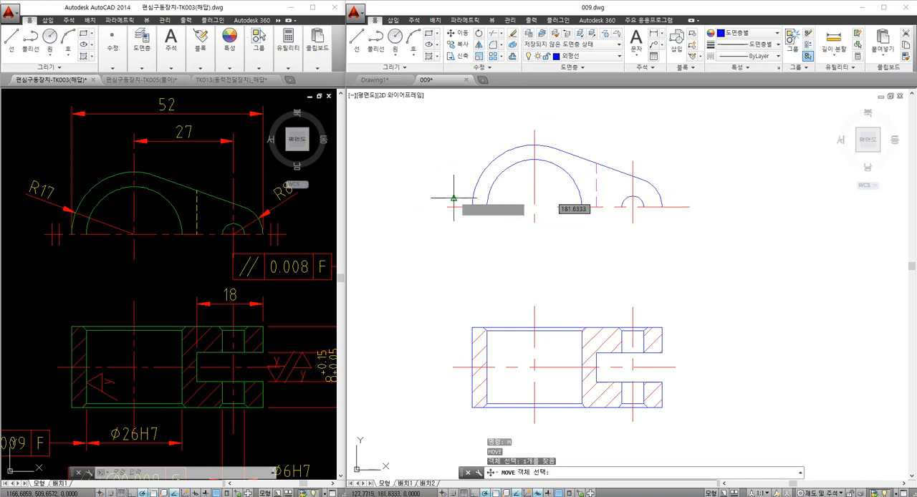
click(453, 199)
click(454, 207)
key(Escape)
- Put the short symmetry line on a red line layer instead of the 외형선 (outline) layer
click(454, 210)
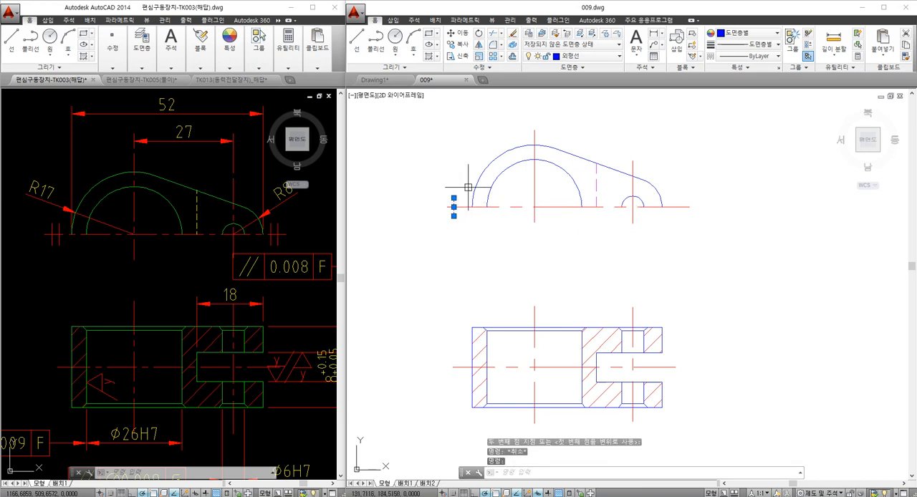
click(576, 55)
click(586, 92)
key(Escape)
key(Escape)
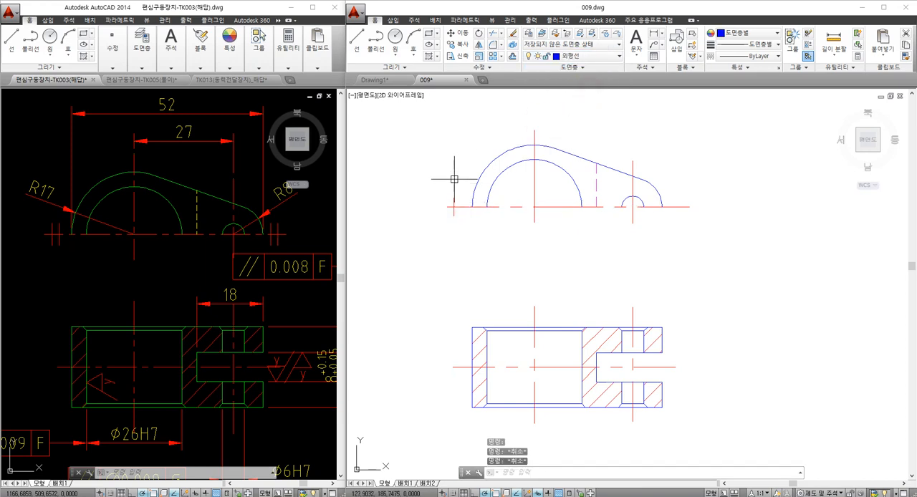
- Copy the short symmetry line a small distance horizontally toward the large end to form a parallel pair
text(co)
key(space)
click(436, 191)
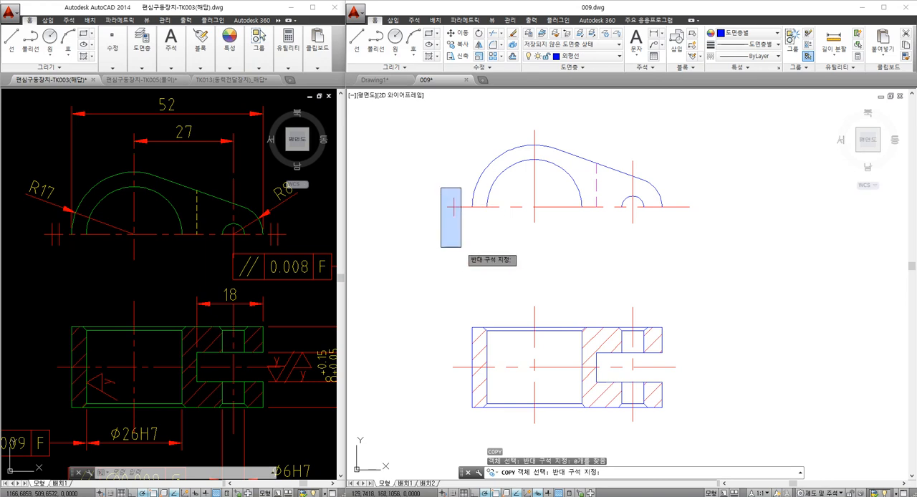
click(460, 246)
key(Return)
click(448, 258)
click(456, 259)
key(Escape)
- Copy the pair of symmetry marks horizontally to the small end of the front view's horizontal centre line
click(436, 179)
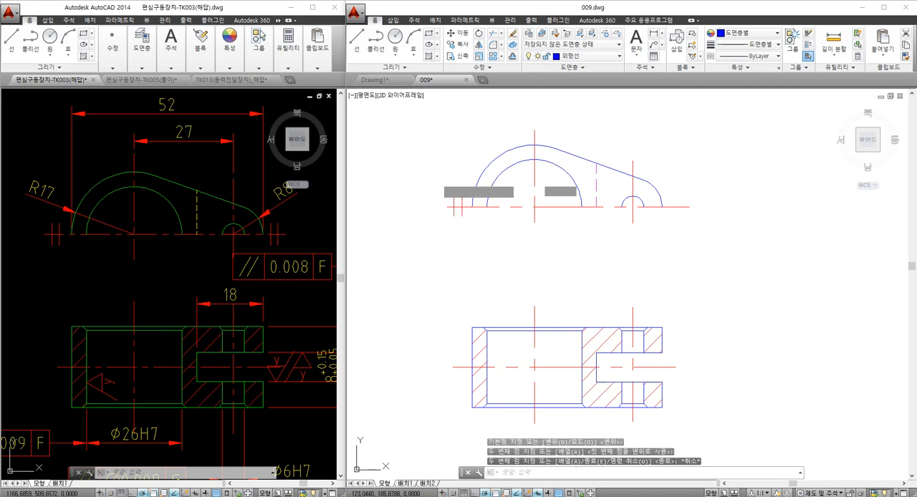
click(469, 236)
text(co)
key(space)
click(472, 259)
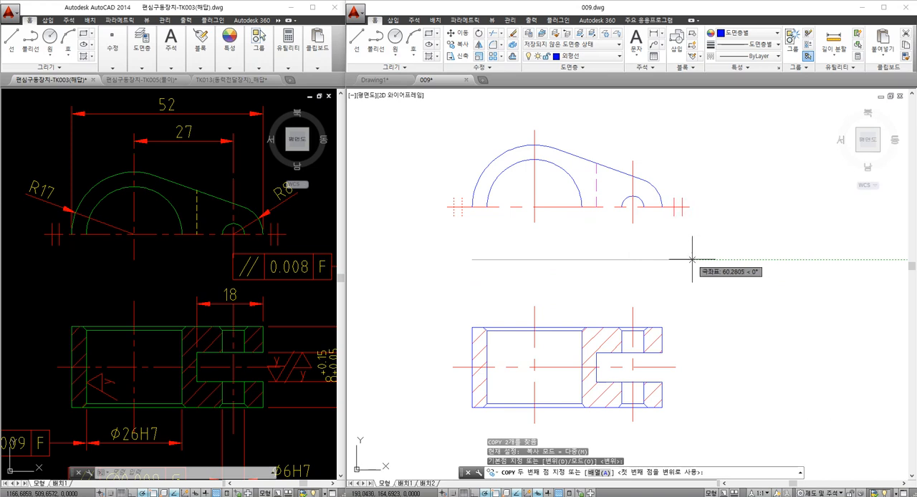
key(Escape)
middle_drag(523, 254, 536, 243)
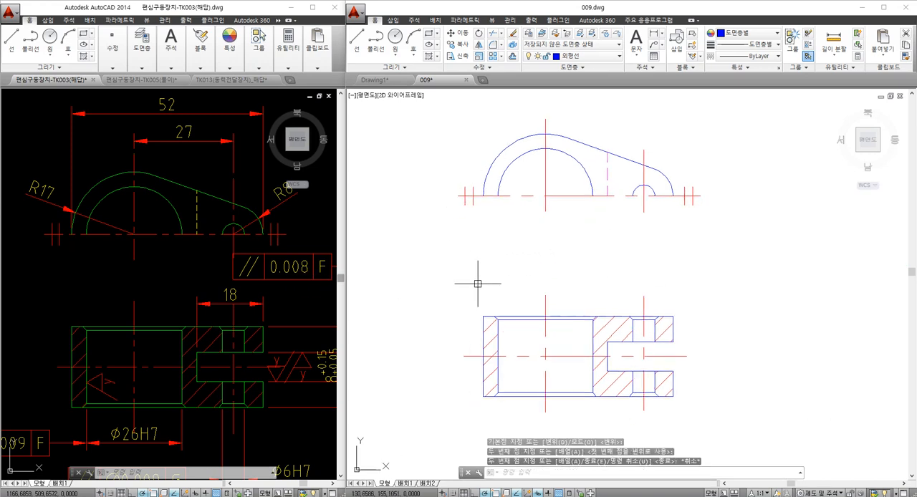
middle_drag(450, 270, 440, 272)
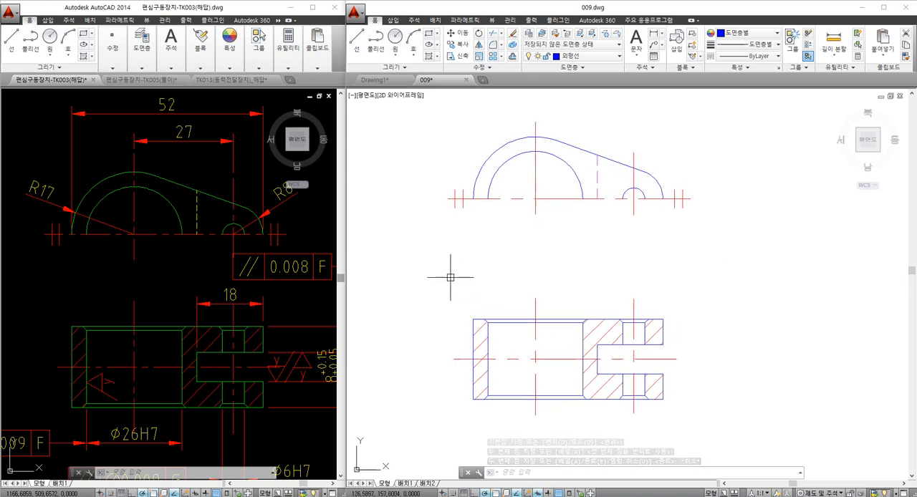
middle_drag(443, 223, 433, 251)
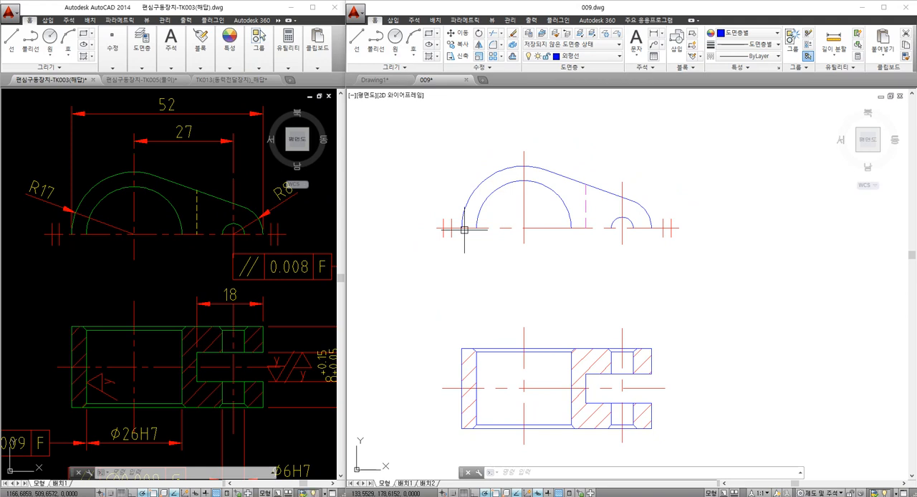
- Erase the symmetry marks at both ends of the front view's horizontal centre line
click(427, 213)
click(456, 255)
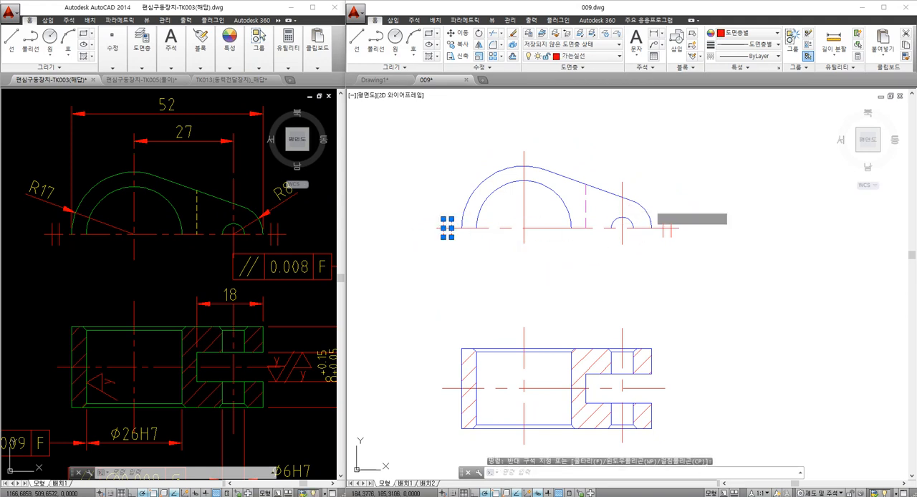
click(649, 208)
click(696, 263)
text(e)
key(Return)
- Mirror the half front view about its horizontal centre line, keeping the original objects
click(447, 131)
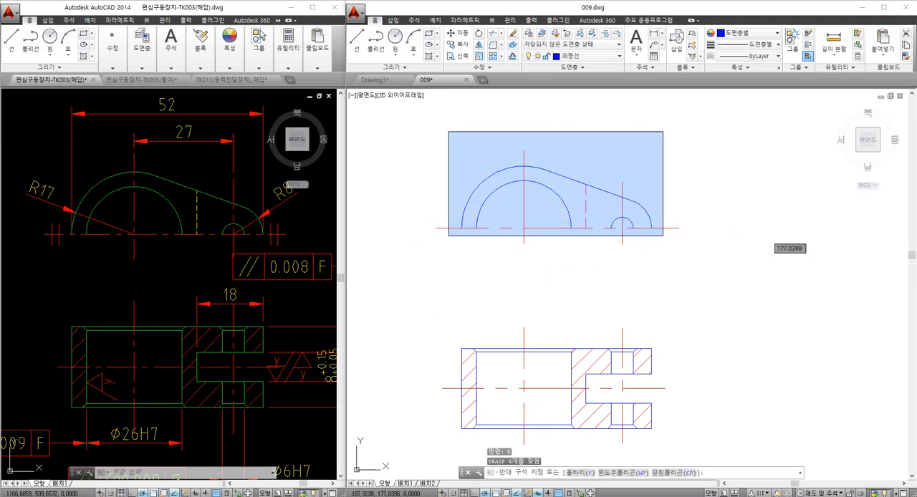
click(663, 235)
text(mi)
key(Return)
click(621, 228)
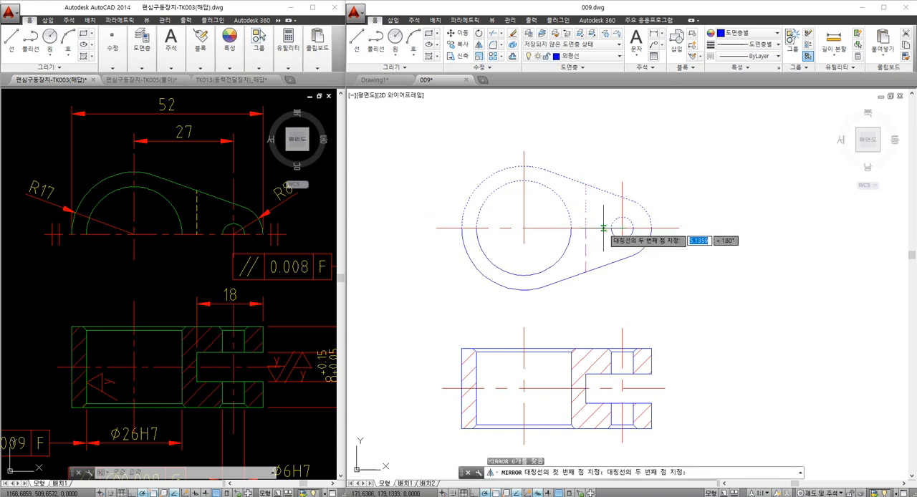
click(604, 228)
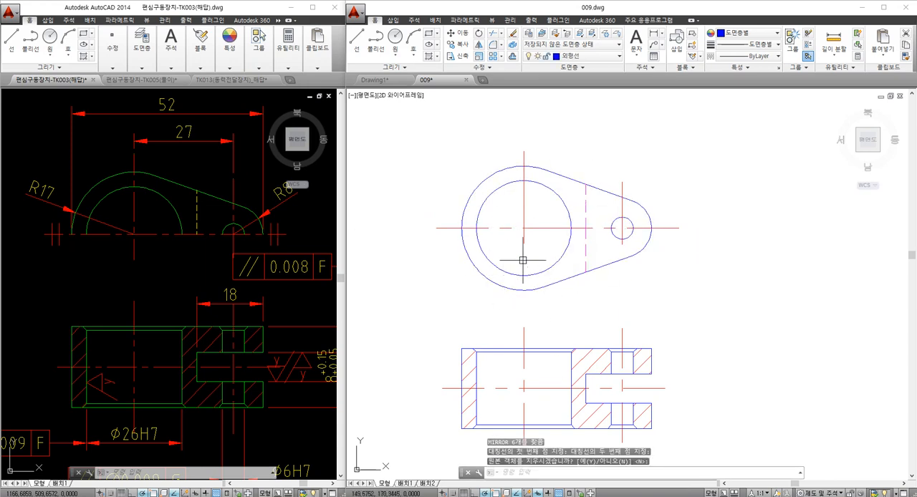
key(Return)
- Undo the mirroring of the front view and the erasure of the symmetry marks
text(u MIRROR)
key(Return)
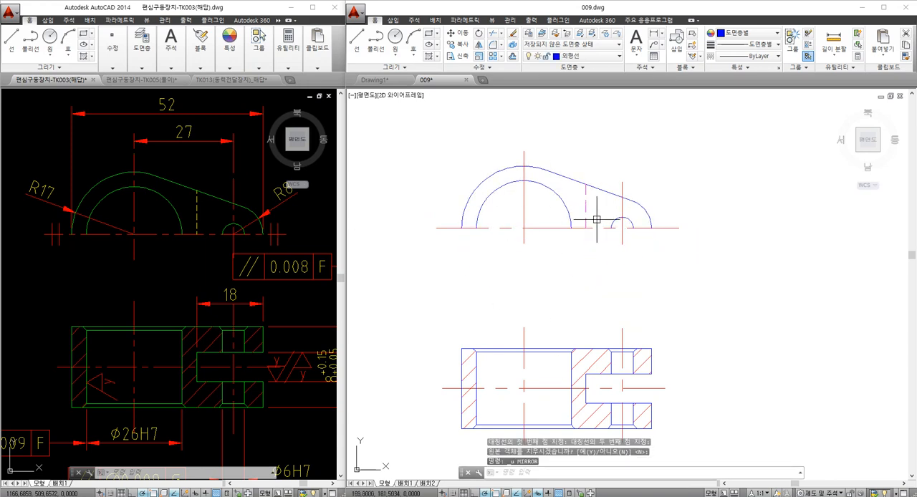
scroll(600, 176, down, 3)
scroll(597, 212, up, 3)
middle_drag(600, 213, 571, 229)
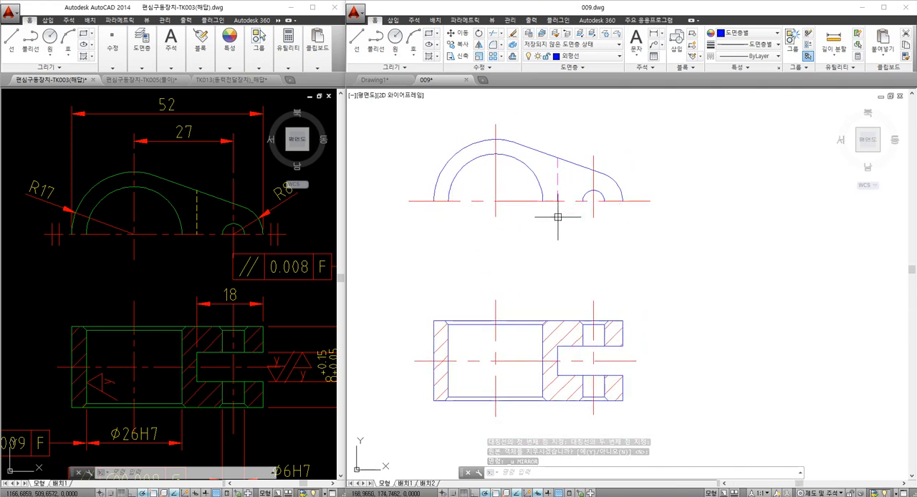
key(ctrl+z)
key(ctrl+z)
key(ctrl+z)
key(ctrl+z)
middle_drag(588, 228, 546, 225)
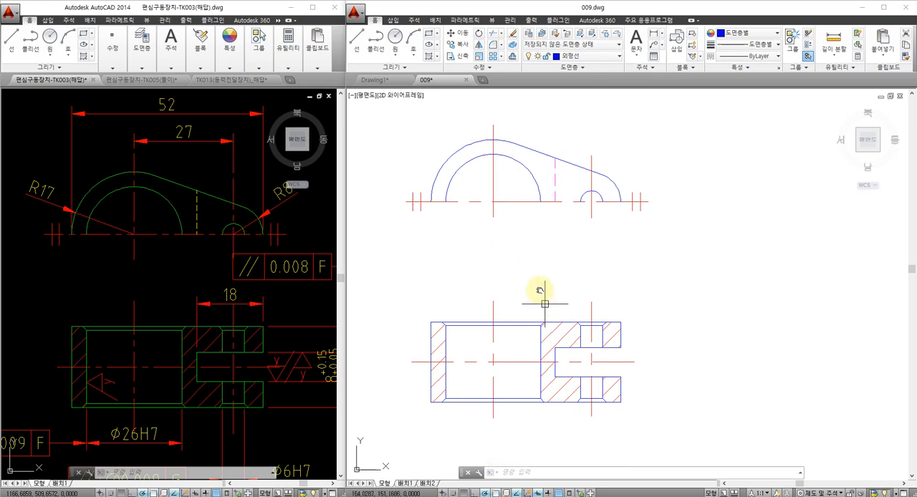
mouse_move(540, 290)
middle_down()
mouse_move(529, 276)
mouse_move(532, 300)
middle_up()
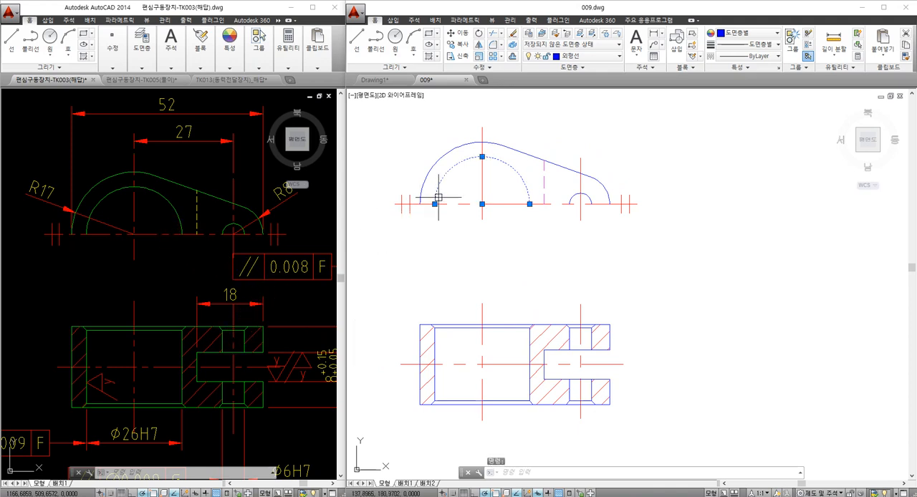
- Draw a vertical construction line through the outer corner of the large bore's chamfer in the section view
key(Escape)
key(Escape)
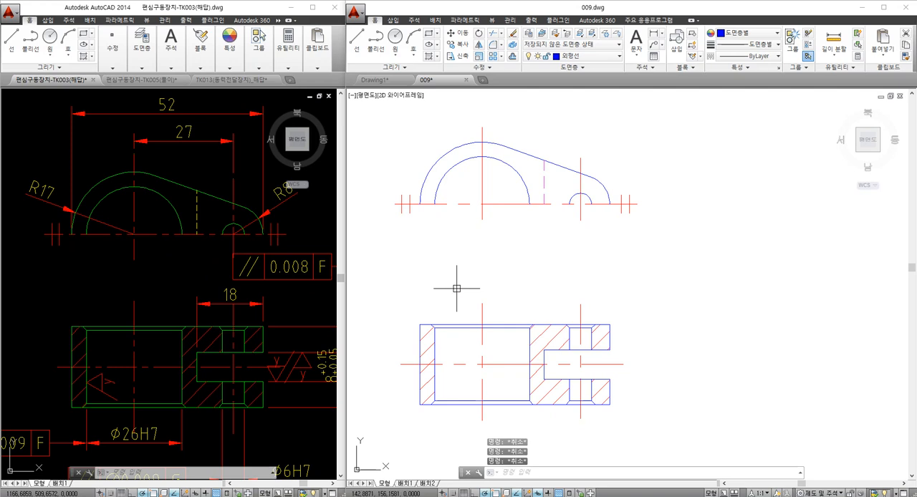
key(Return)
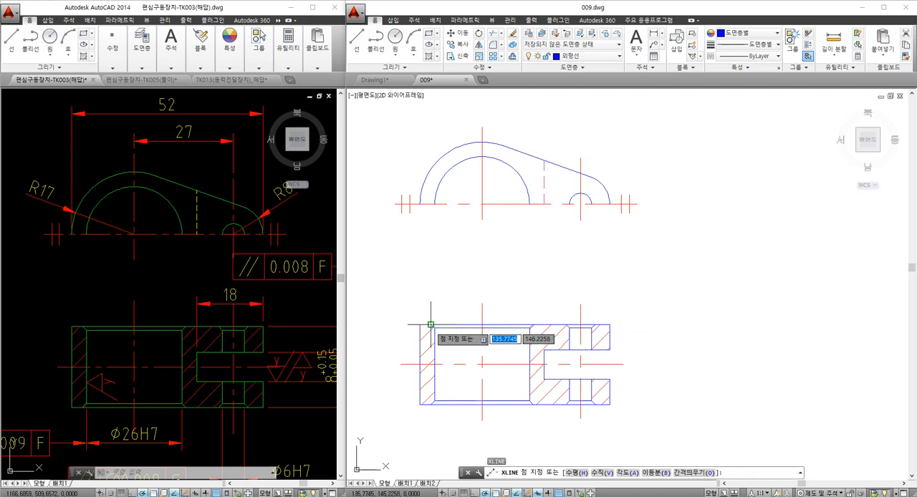
click(431, 325)
click(432, 293)
key(Escape)
- Draw a vertical construction line through the outer corner of the small hole's chamfer in the section view
key(Return)
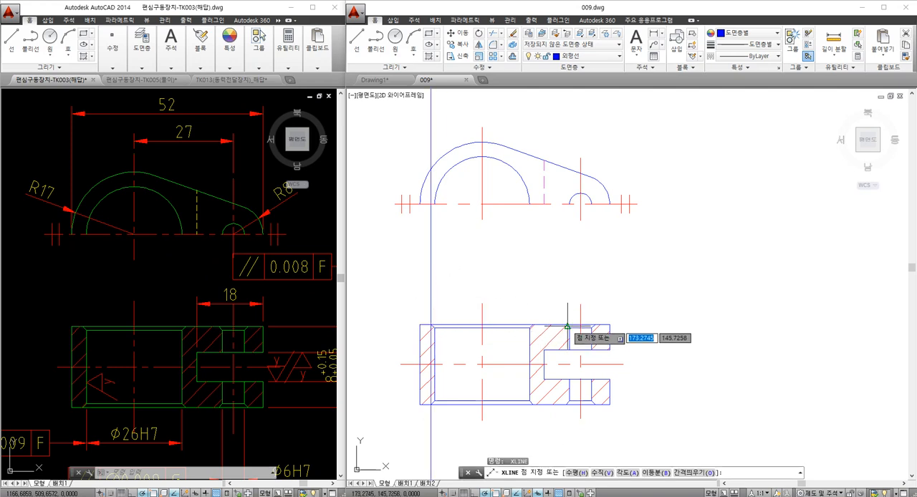
scroll(584, 318, up, 3)
click(583, 315)
scroll(583, 316, down, 4)
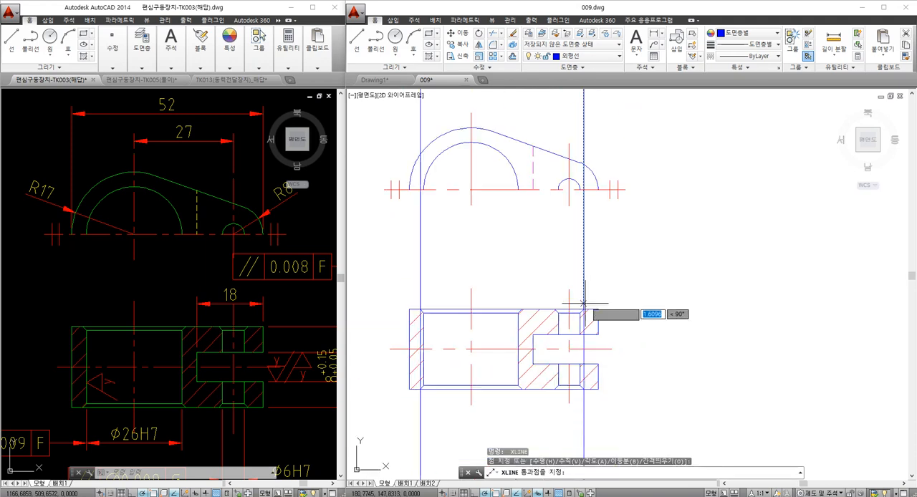
click(583, 297)
key(Escape)
key(Escape)
- Draw a 14 mm radius circle concentric with the front view's large bore, reaching the chamfer construction line
middle_drag(479, 192, 485, 218)
text(c)
key(Return)
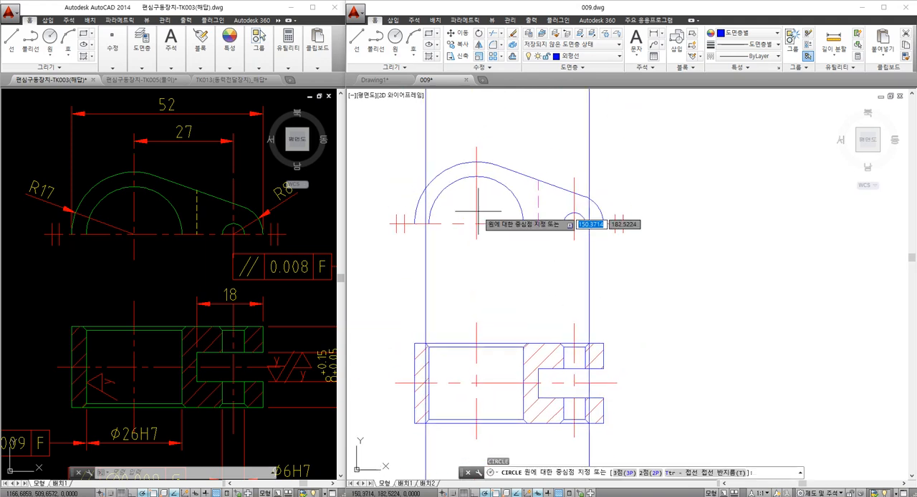
click(475, 214)
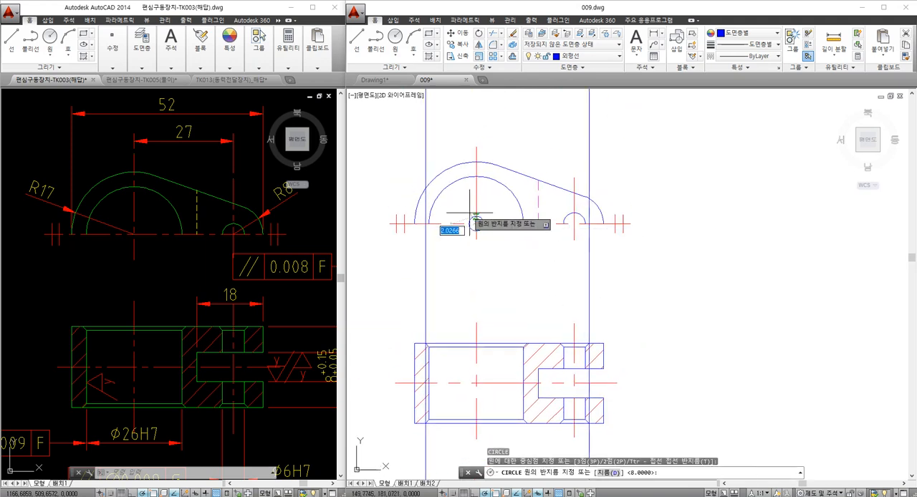
click(429, 240)
key(Escape)
- Draw a chamfer circle concentric with the front view's small hole, out to its construction line
key(Return)
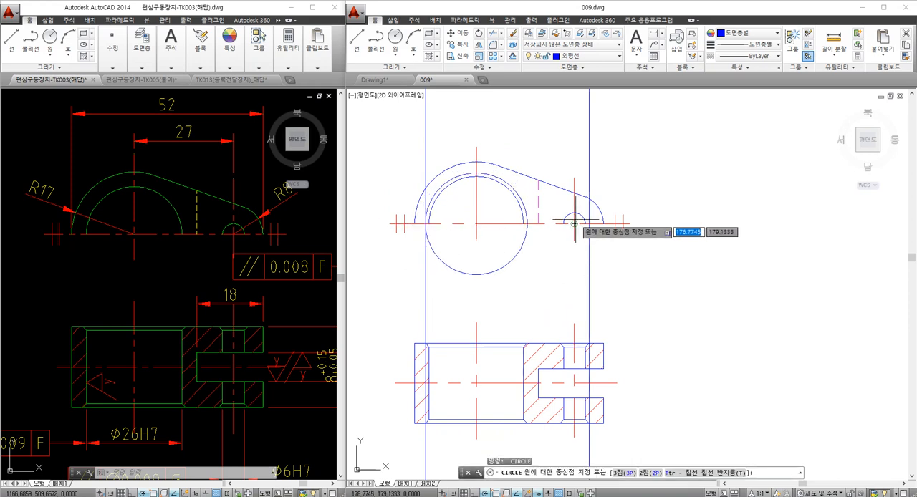
click(581, 222)
click(589, 223)
key(Escape)
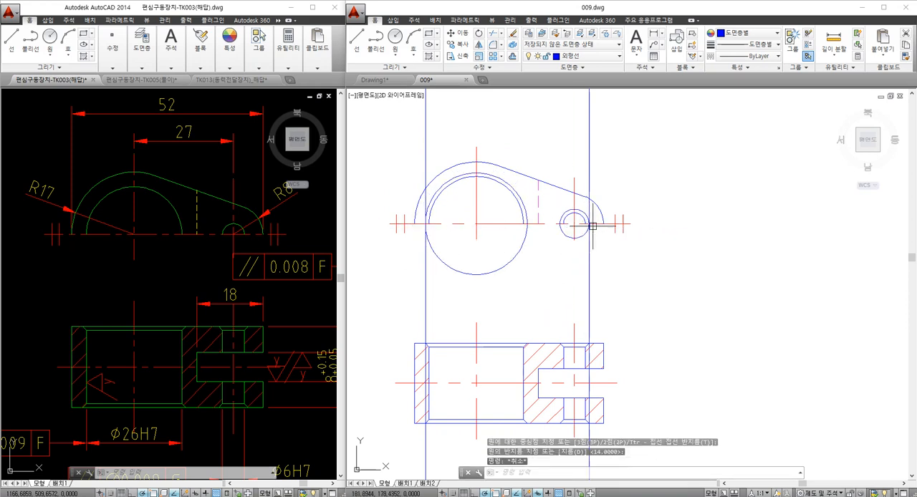
- Trim the small chamfer circle below the horizontal centre line and erase its vertical construction line
text(tr)
key(Return)
click(594, 224)
key(Return)
click(587, 234)
key(Escape)
click(589, 240)
text(e)
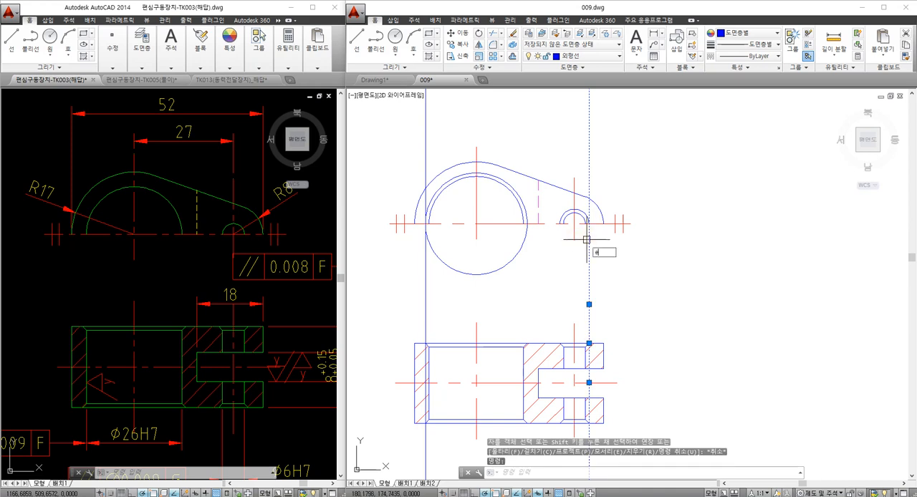
key(Return)
- Trim the large bore's chamfer circle below the horizontal centre line and erase the remaining vertical construction line
text(tr)
key(Return)
click(499, 223)
key(Return)
click(466, 272)
key(Escape)
click(425, 262)
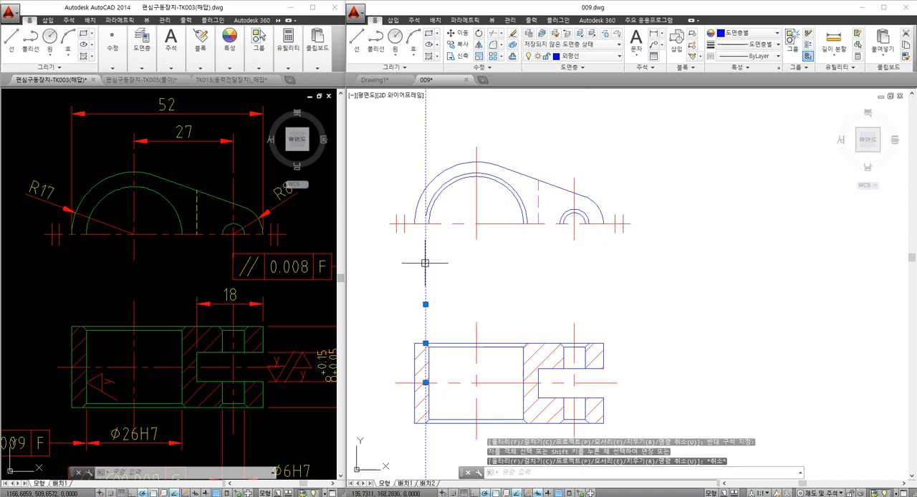
text(e)
key(Return)
key(Escape)
key(Escape)
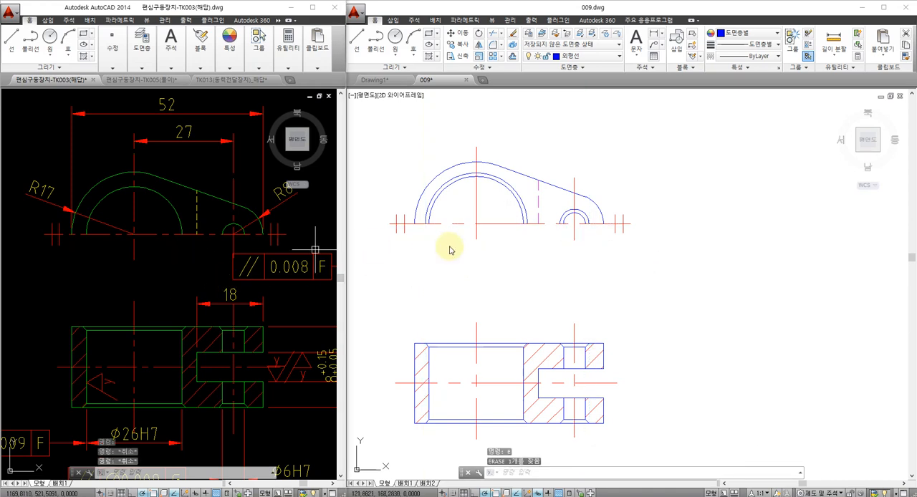
middle_drag(483, 273, 479, 267)
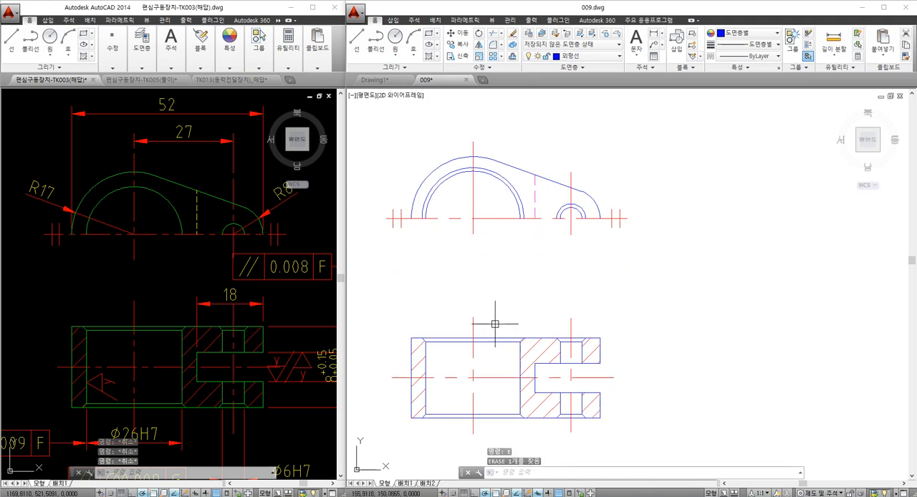
middle_drag(514, 309, 526, 298)
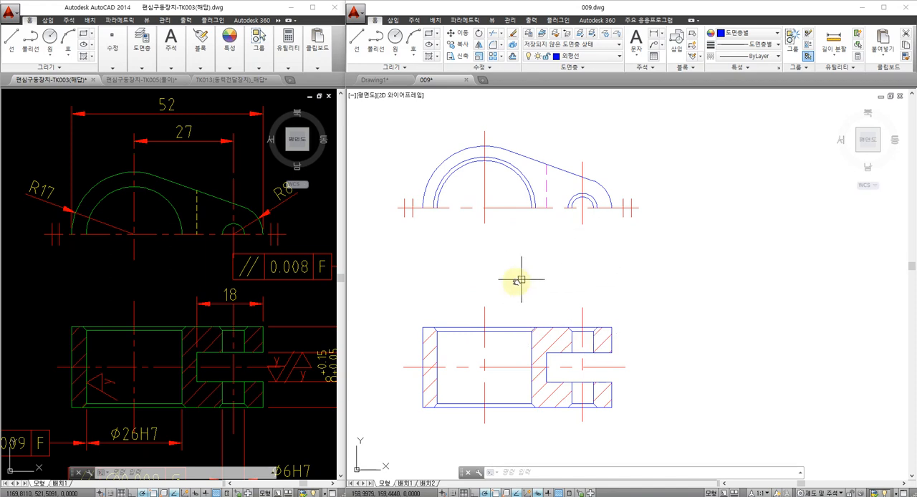
middle_drag(521, 280, 515, 283)
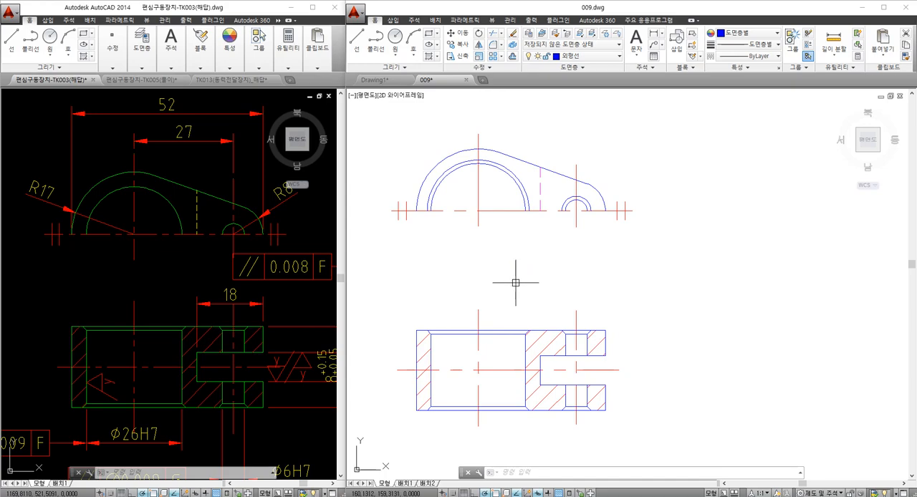